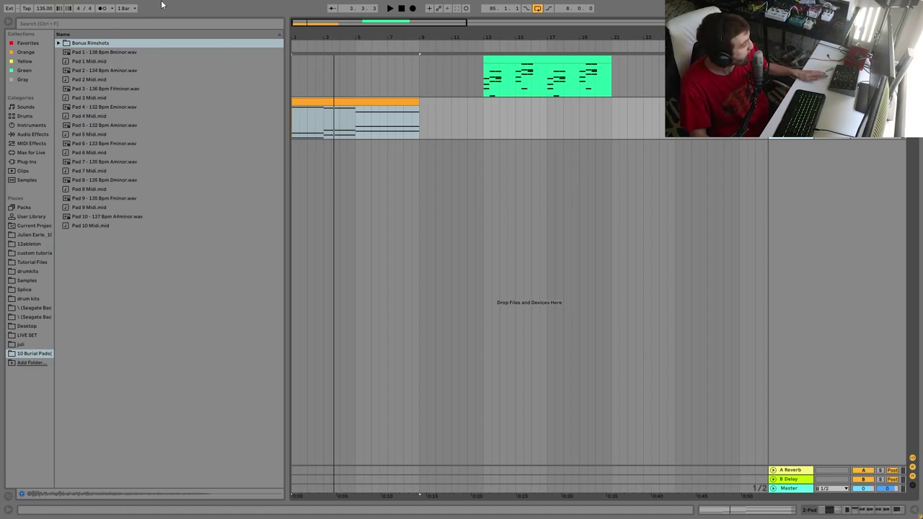
- Preview the browser pad samples Pad 1, 2, 4, 6, 7 and finally Pad 9 - 135 Bpm Fminor.wav
click(80, 51)
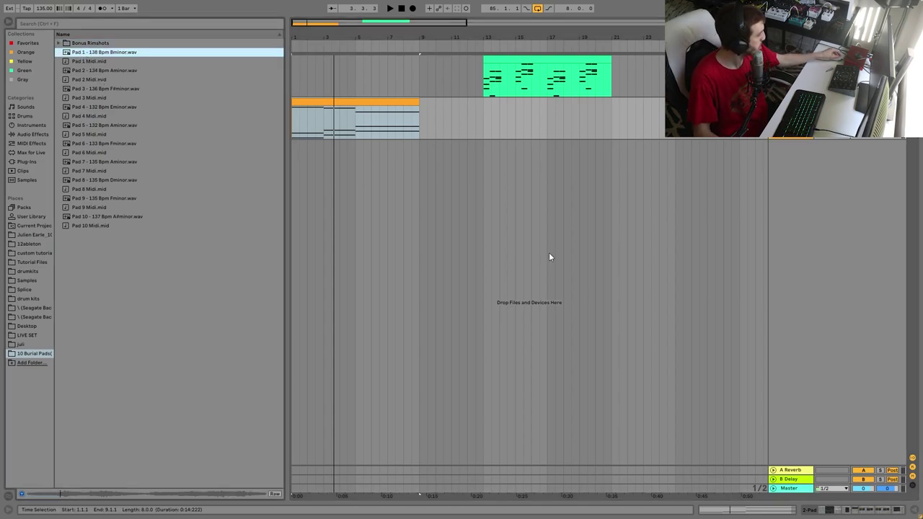
click(289, 215)
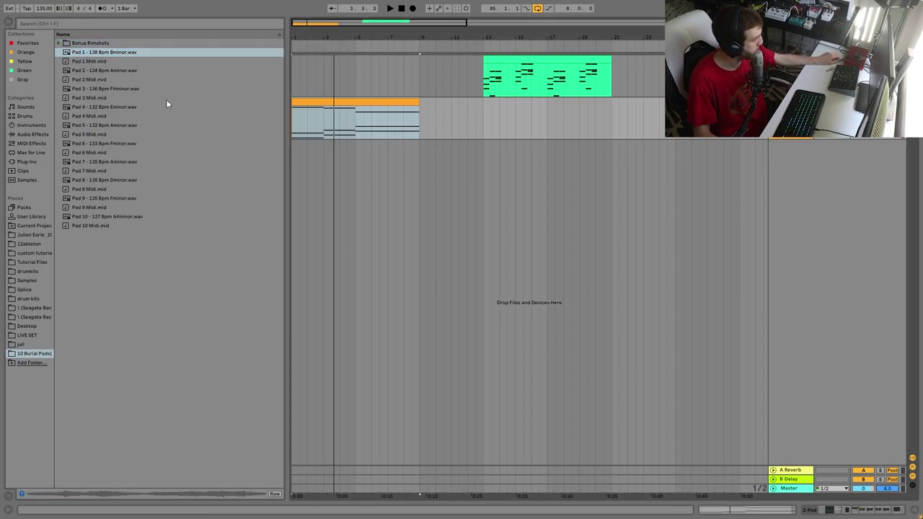
click(107, 53)
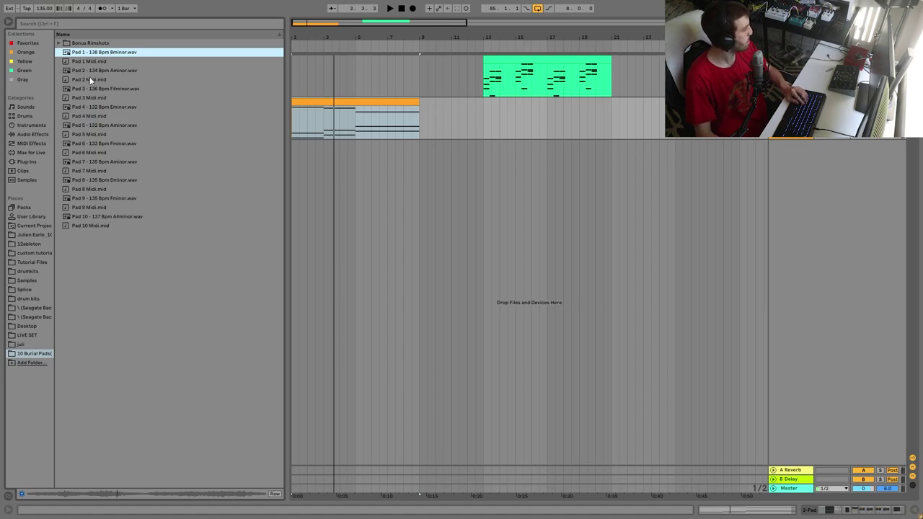
click(81, 72)
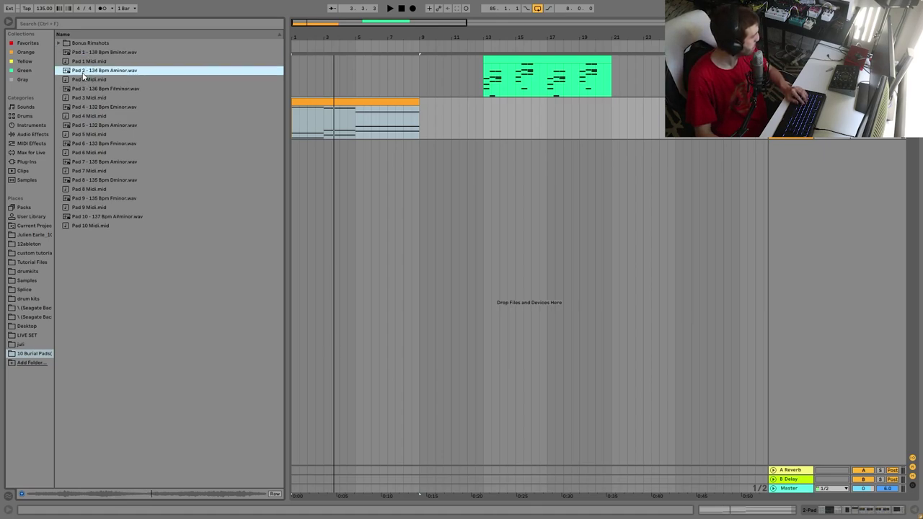
click(74, 109)
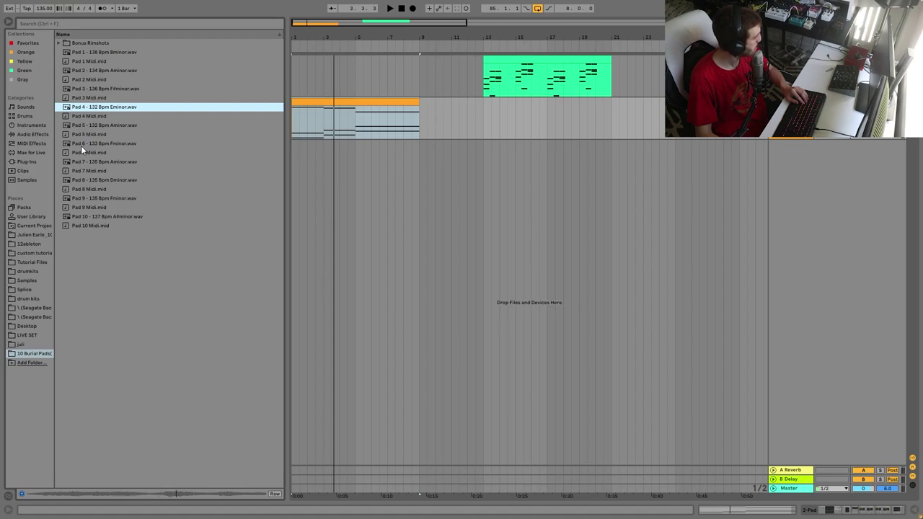
click(81, 146)
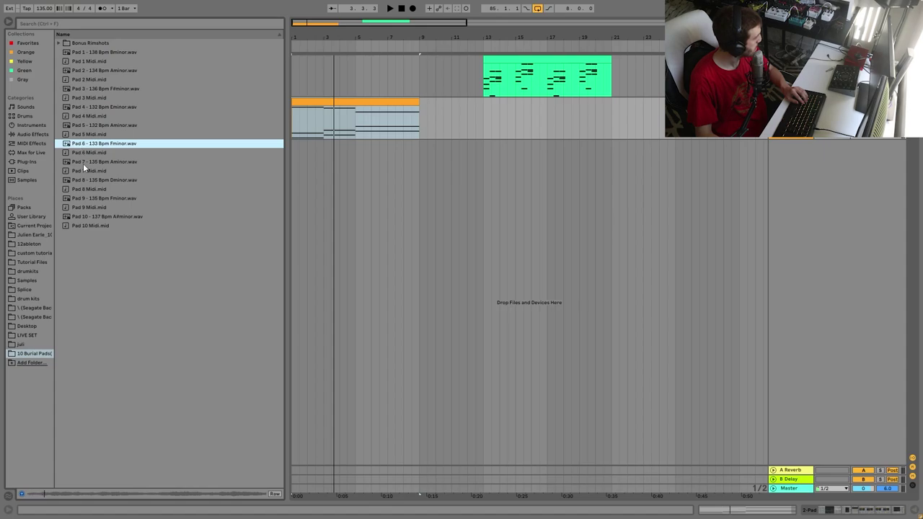
click(85, 165)
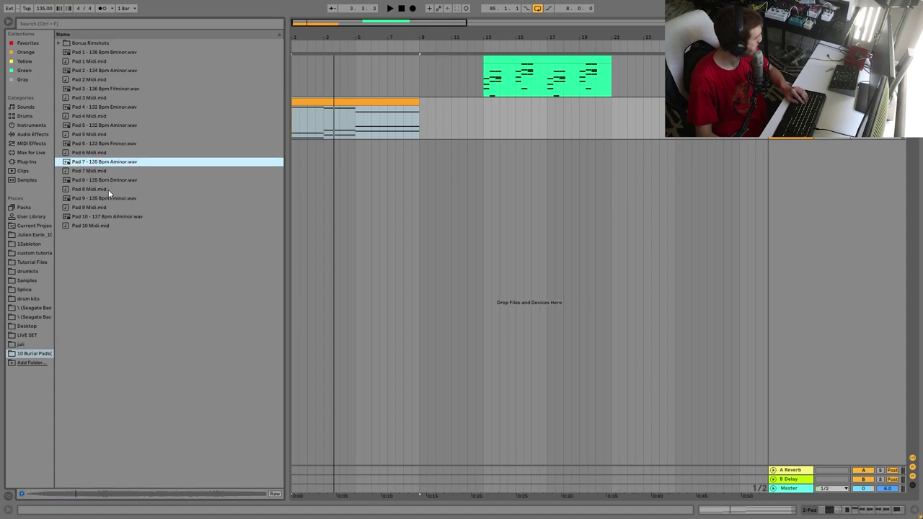
click(71, 199)
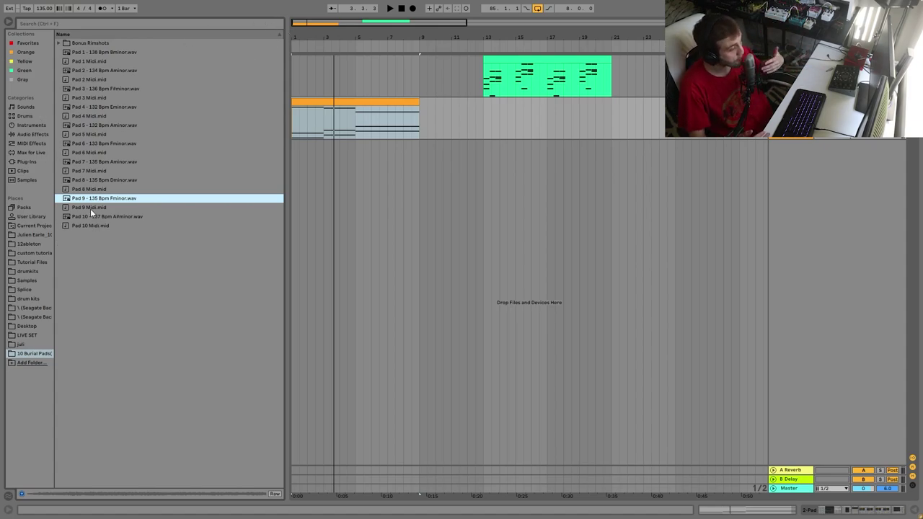
double_click(67, 42)
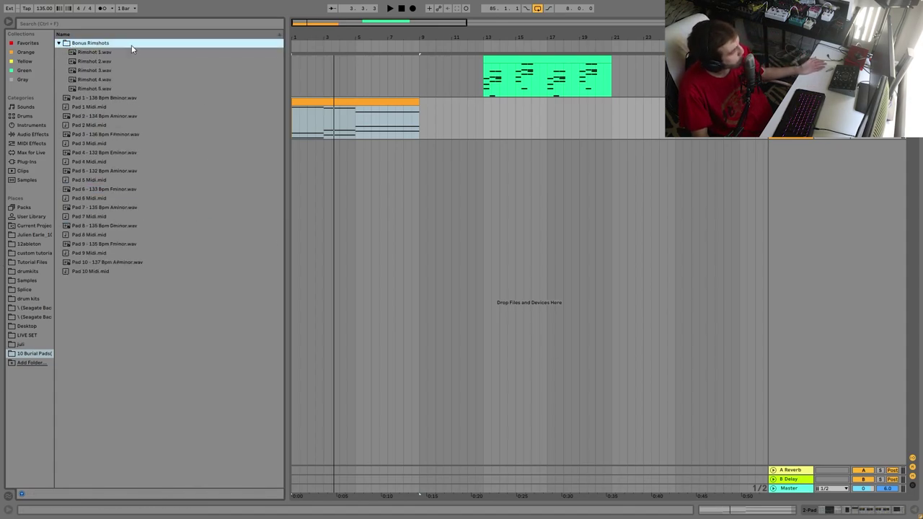
key(Down)
key(Down)
key(Down)
key(Down)
key(Up)
key(Up)
key(Up)
key(Up)
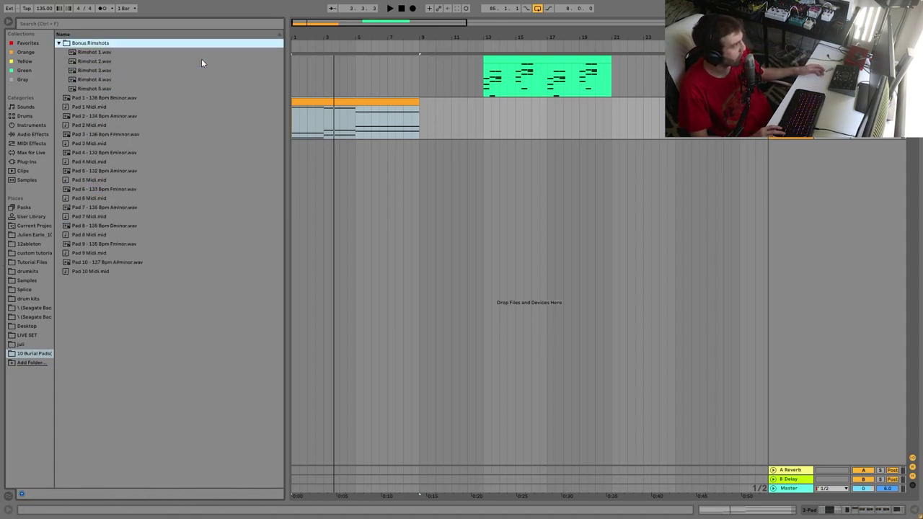
key(Left)
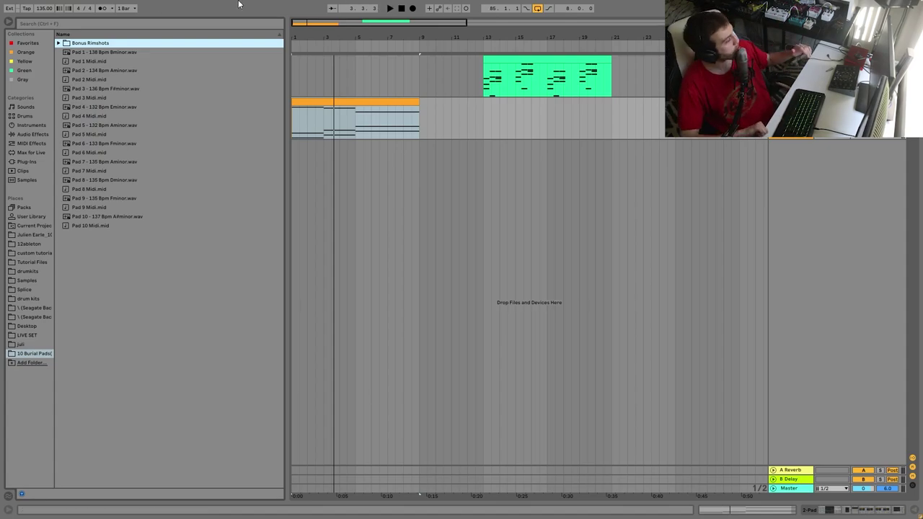
key(Right)
key(Left)
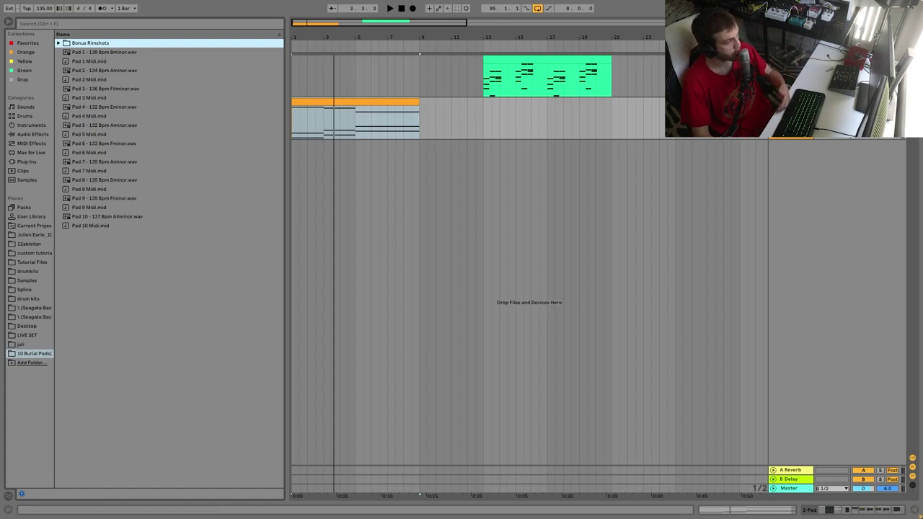
- Play the arrangement from bar 5 and stop, then play the green chord clip from its start
key(space)
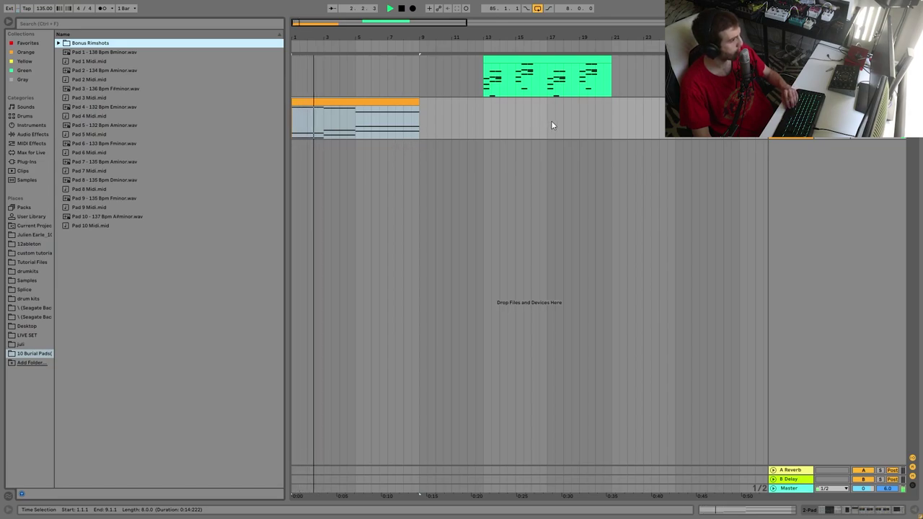
click(356, 128)
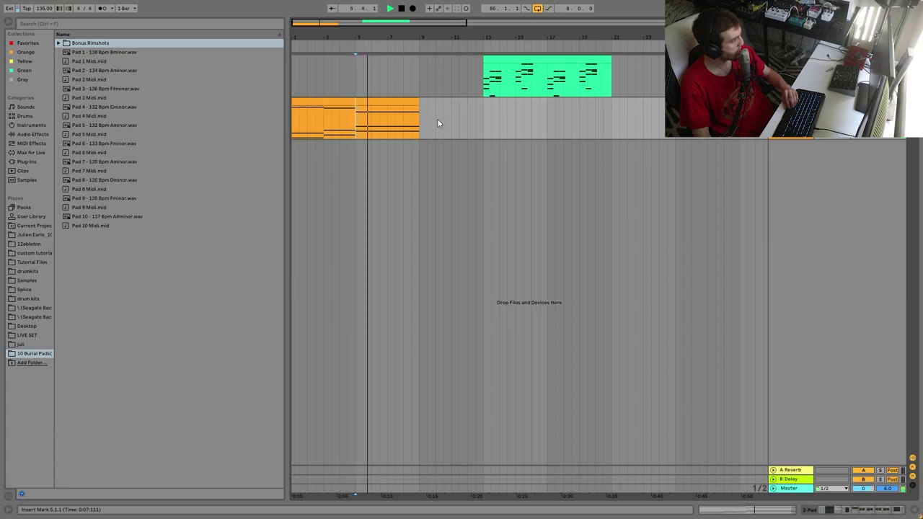
key(space)
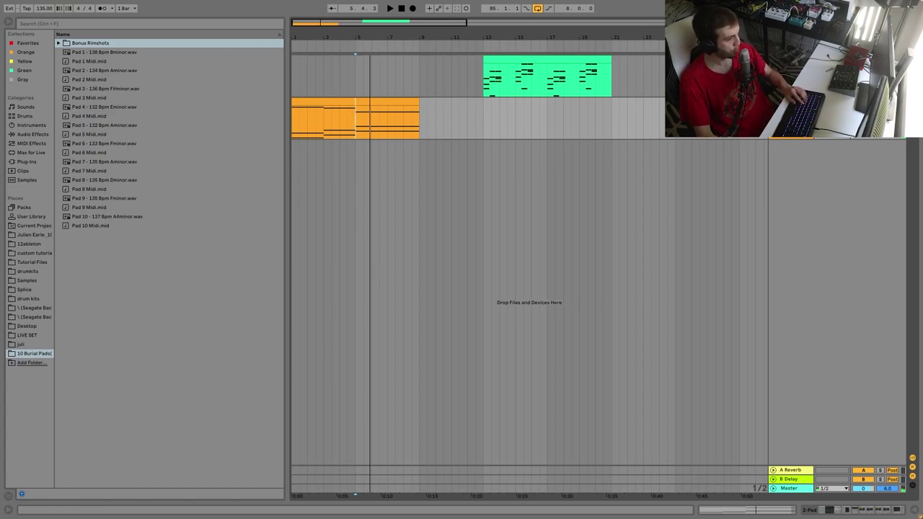
click(505, 58)
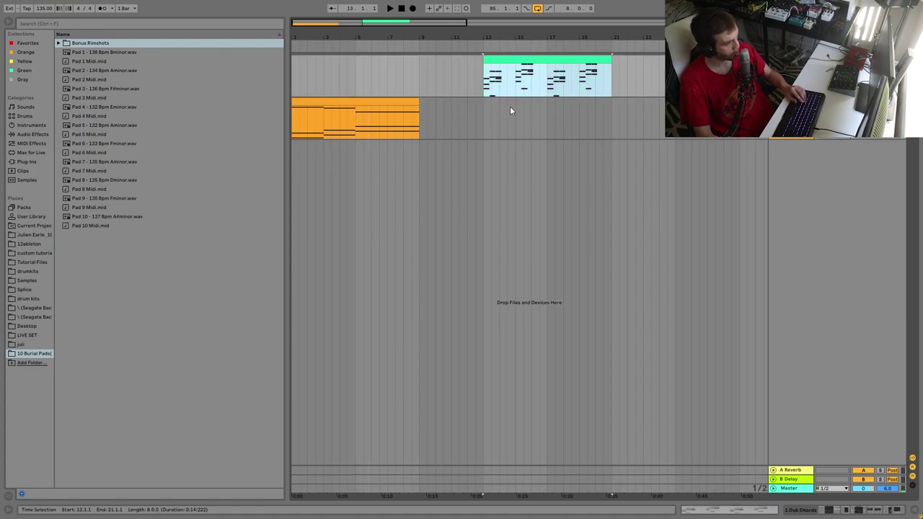
key(space)
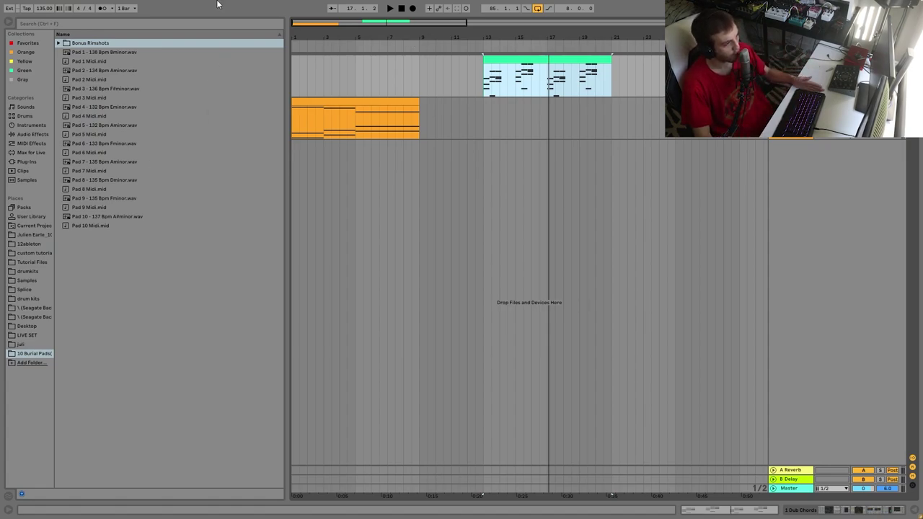
double_click(304, 105)
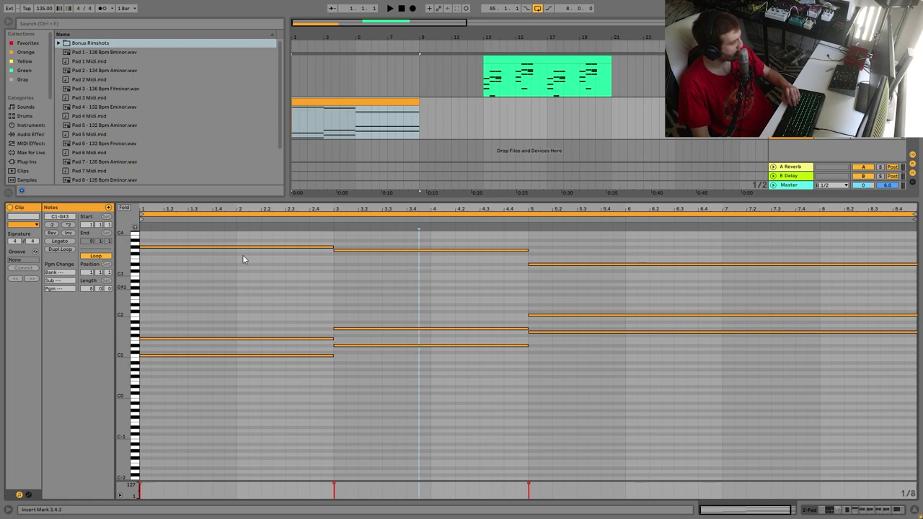
click(293, 338)
drag(379, 303, 609, 318)
drag(200, 300, 284, 340)
drag(262, 282, 252, 232)
key(shift+Down)
key(shift+Down)
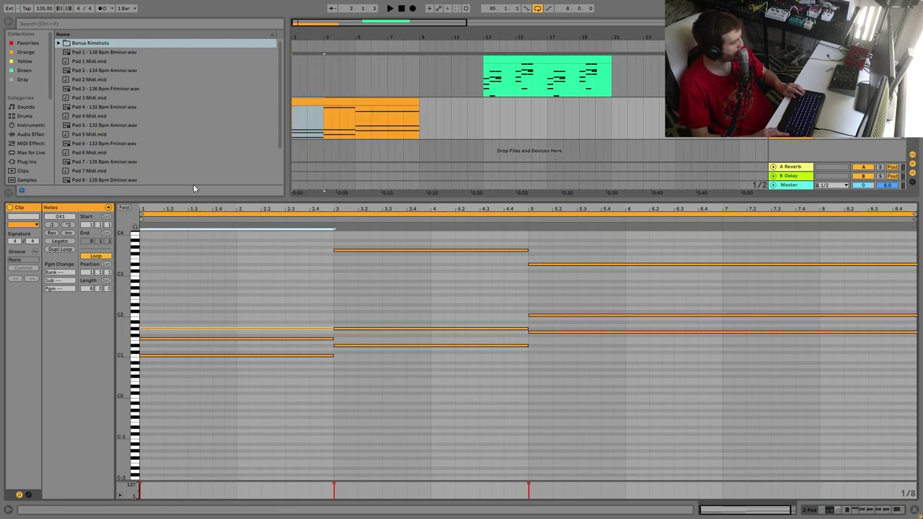
drag(269, 401, 239, 356)
key(shift+Up)
key(shift+Up)
key(shift+Down)
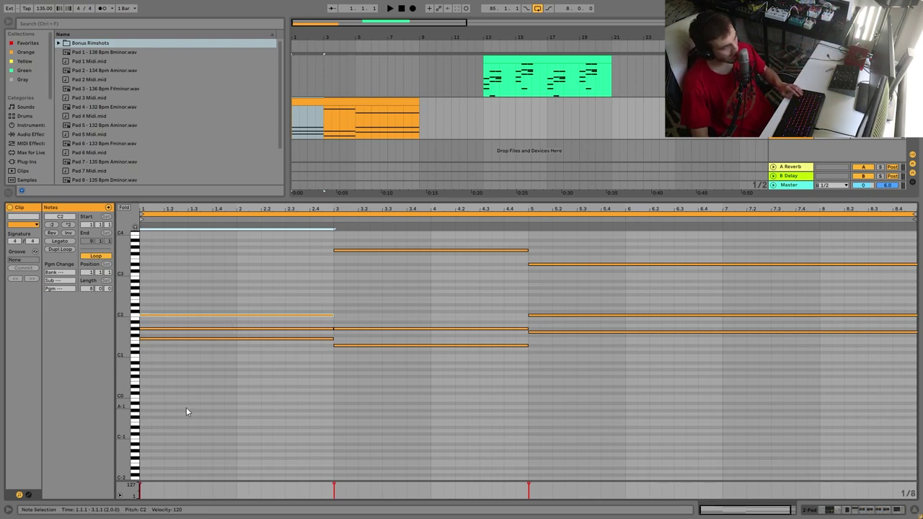
key(shift+Up)
key(shift+Down)
key(shift+Down)
key(shift+Up)
key(shift+Down)
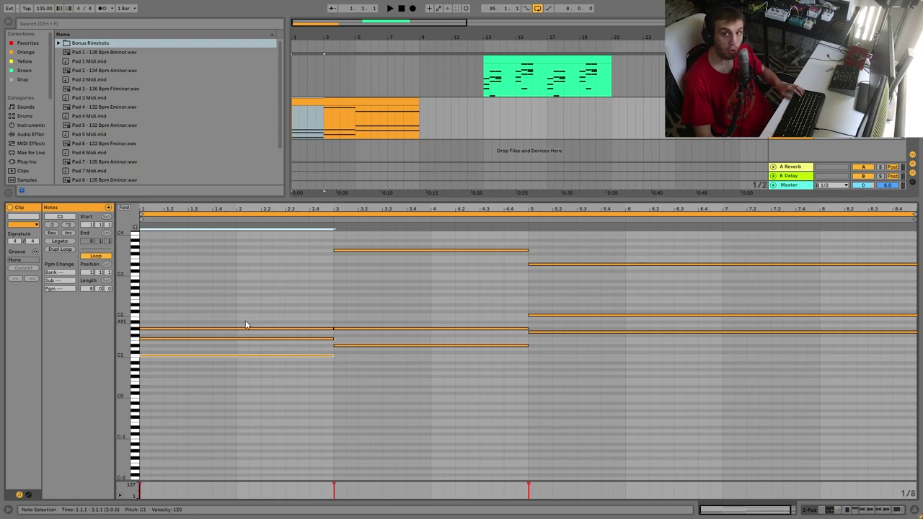
drag(254, 317, 281, 335)
key(shift+Up)
key(shift+Up)
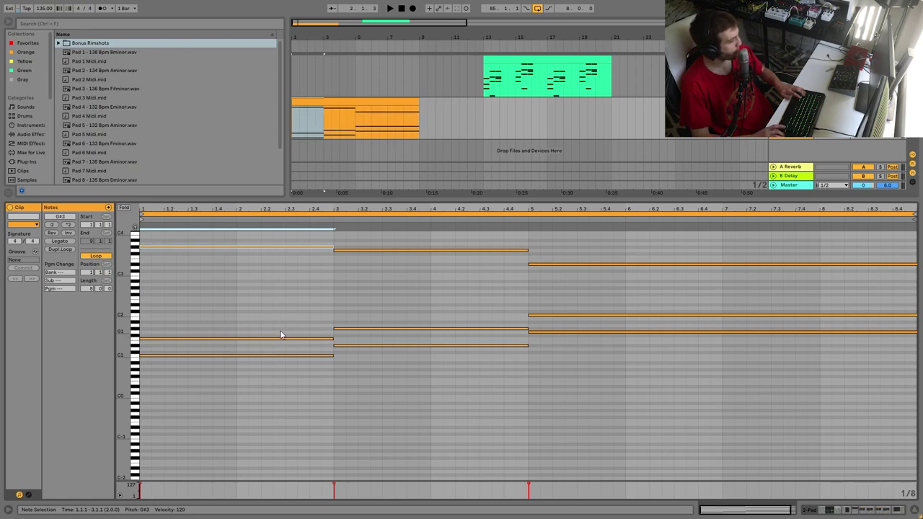
key(space)
key(shift+Down)
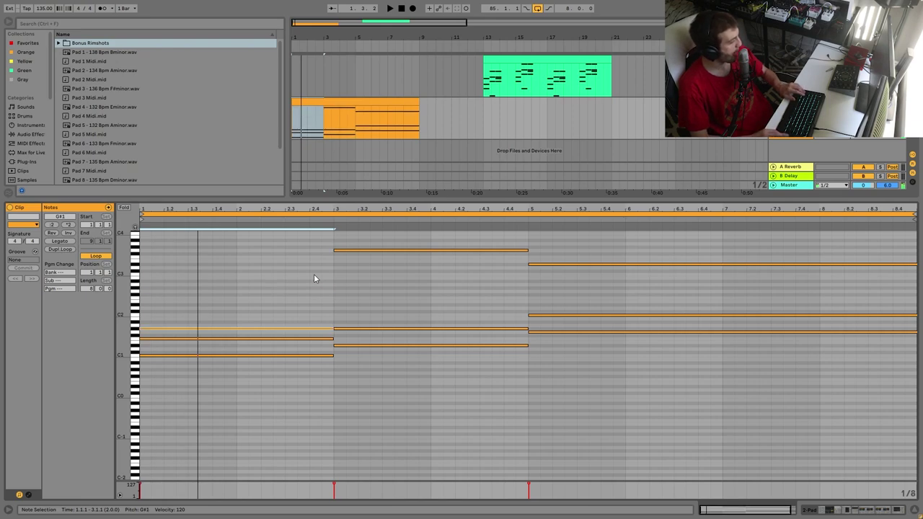
key(shift+Up)
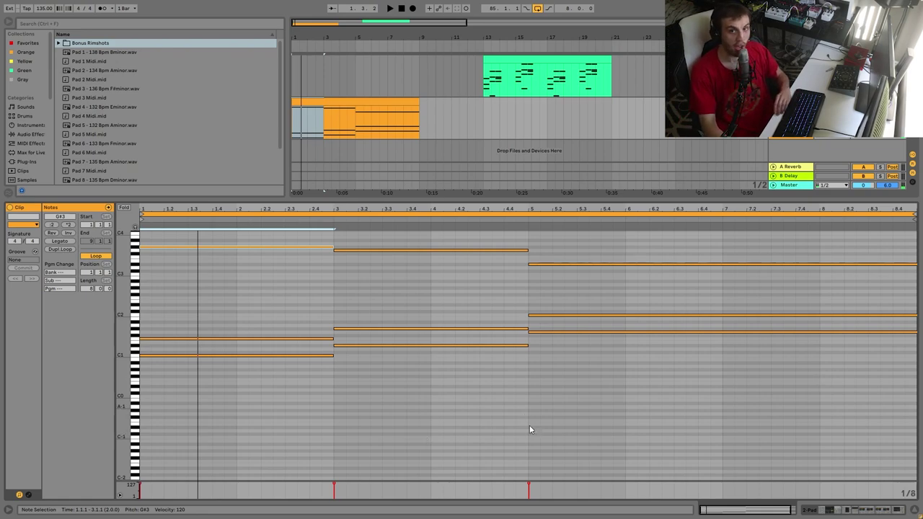
drag(291, 315, 282, 366)
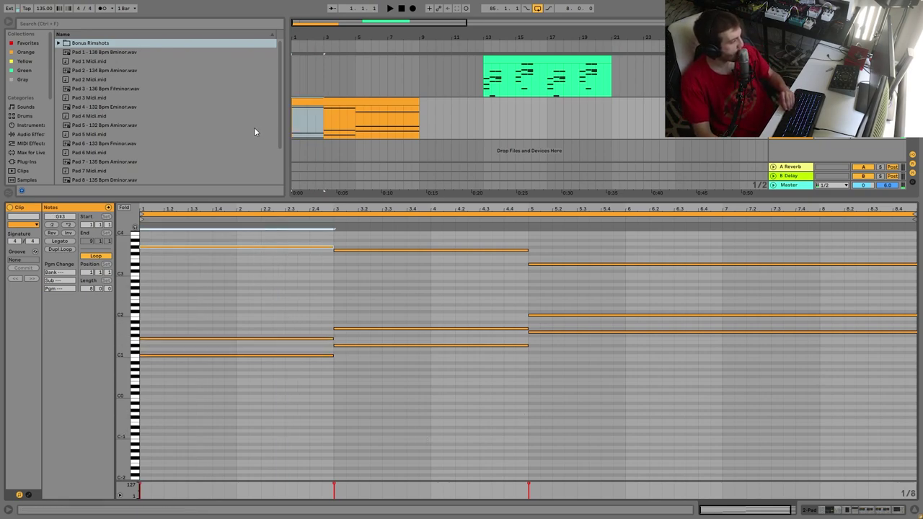
key(space)
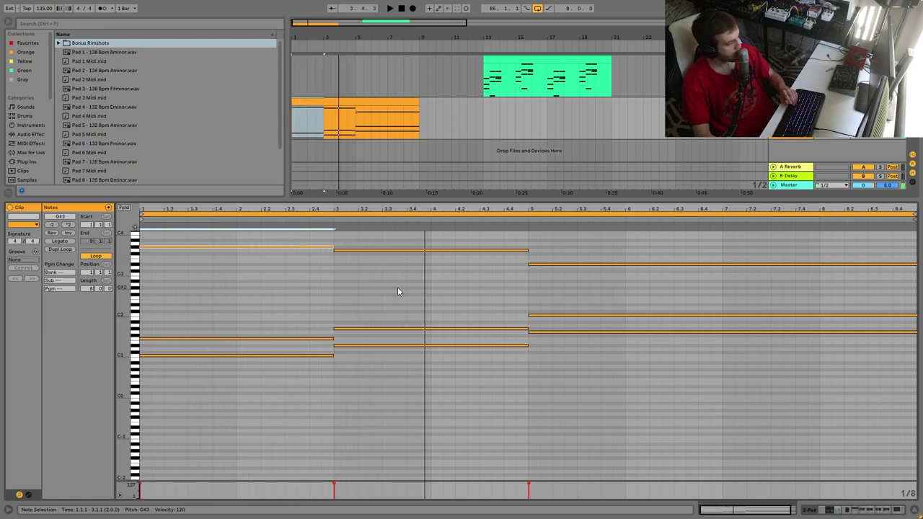
- Test octaves for the second chord's G3 note, leaving it at G3
drag(397, 287, 423, 127)
key(space)
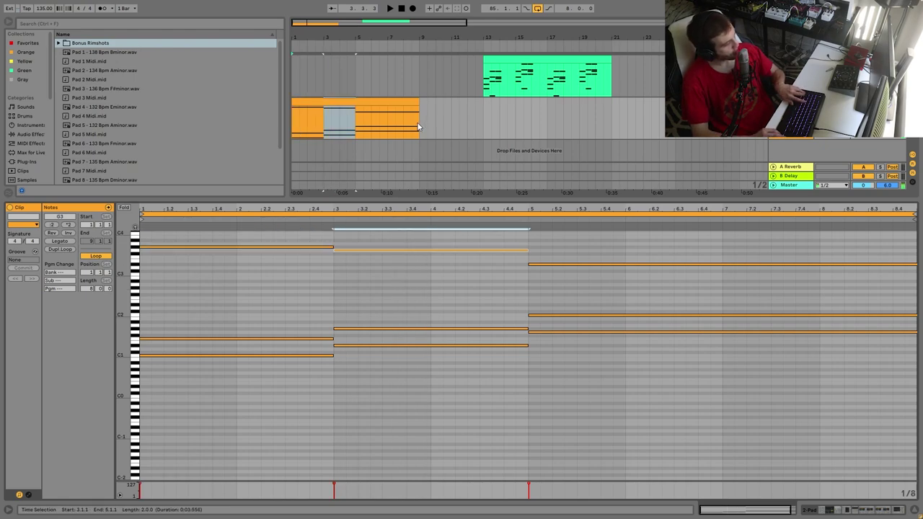
key(shift+Down)
key(shift+Down)
key(shift+Down)
key(shift+Up)
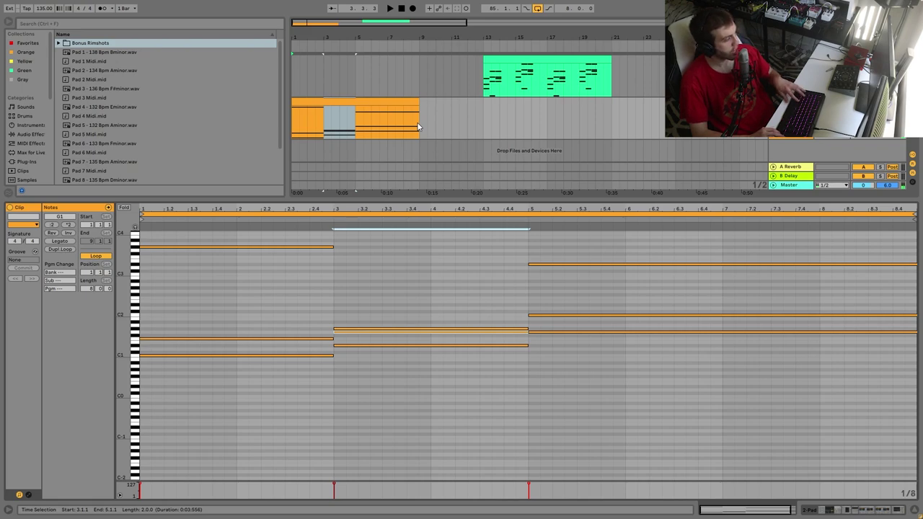
key(shift+Up)
key(shift+Up)
key(space)
key(shift+Down)
key(shift+Down)
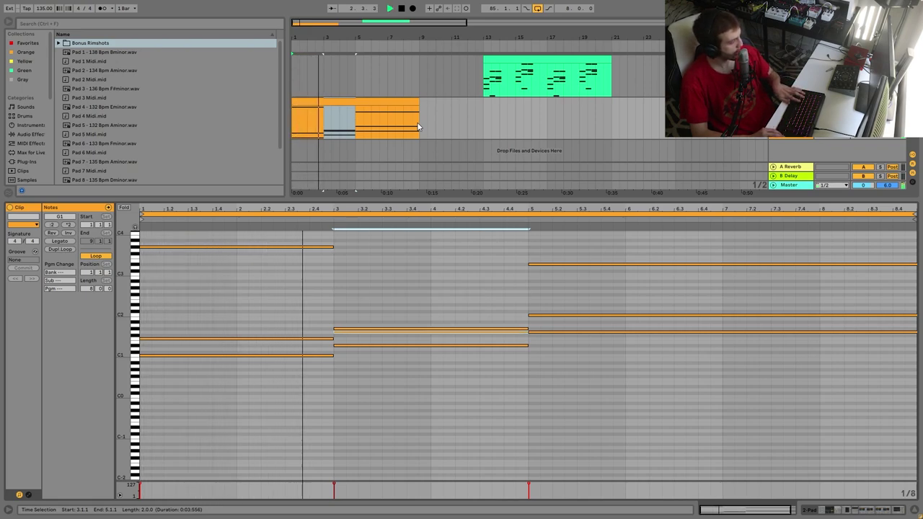
key(shift+Up)
key(shift+Up)
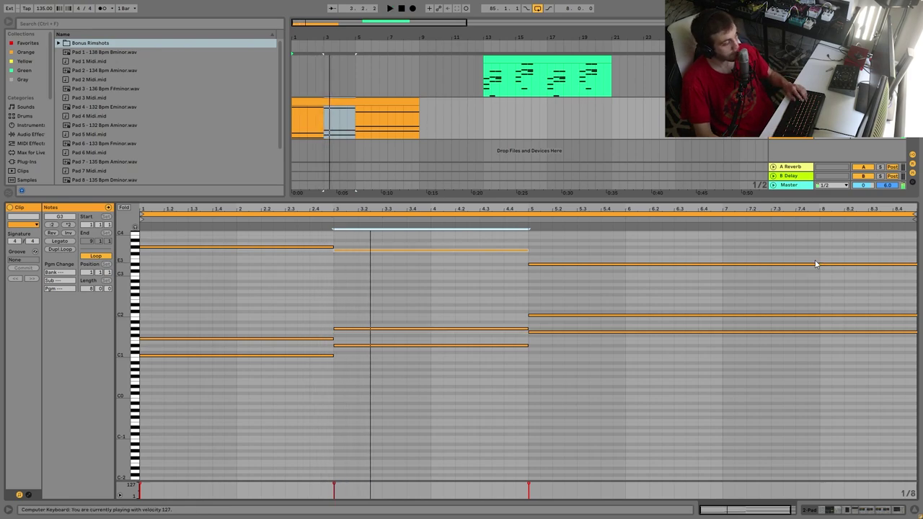
- Raise the low D#1 note to D#2 and re-test the G3 note, keeping it at G3
drag(505, 400, 480, 342)
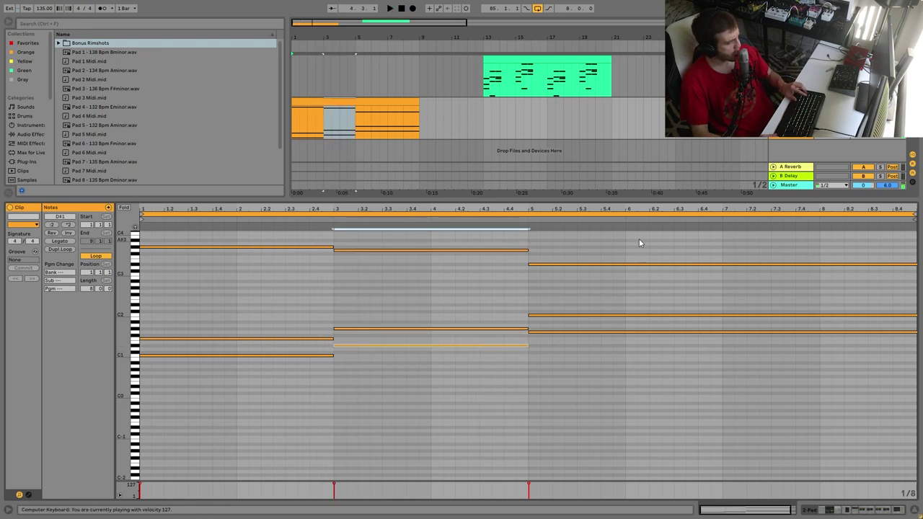
key(shift+Up)
drag(400, 286, 441, 248)
key(shift+Down)
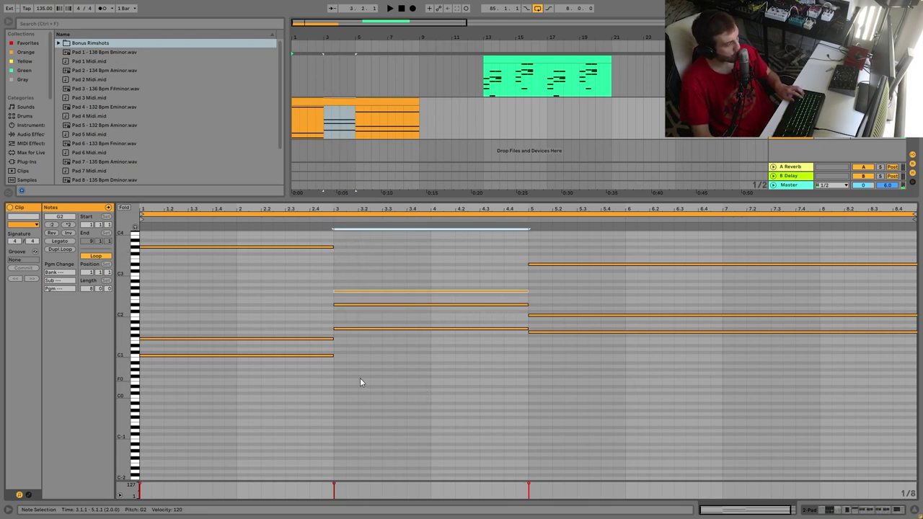
key(shift+Up)
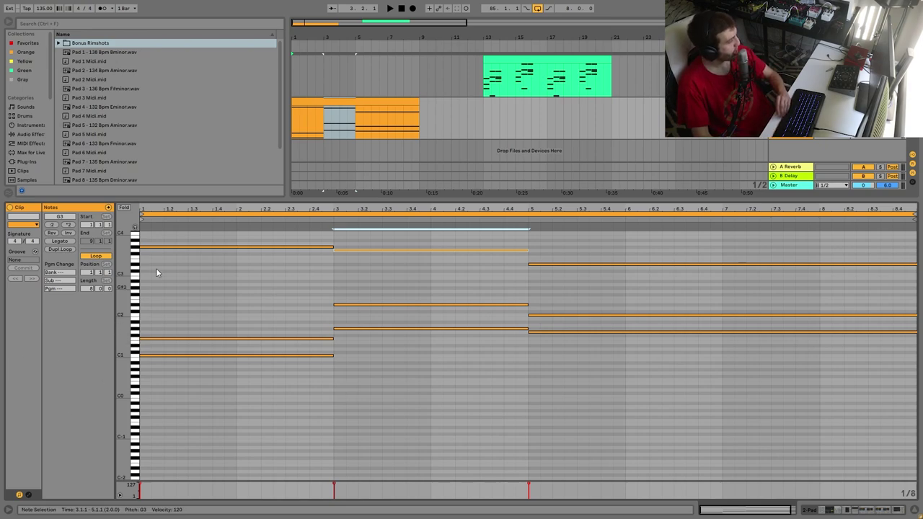
- Drop the last chord's two lower notes to C1–D#1, then raise C1 to C2
drag(284, 235, 342, 266)
drag(587, 263, 599, 266)
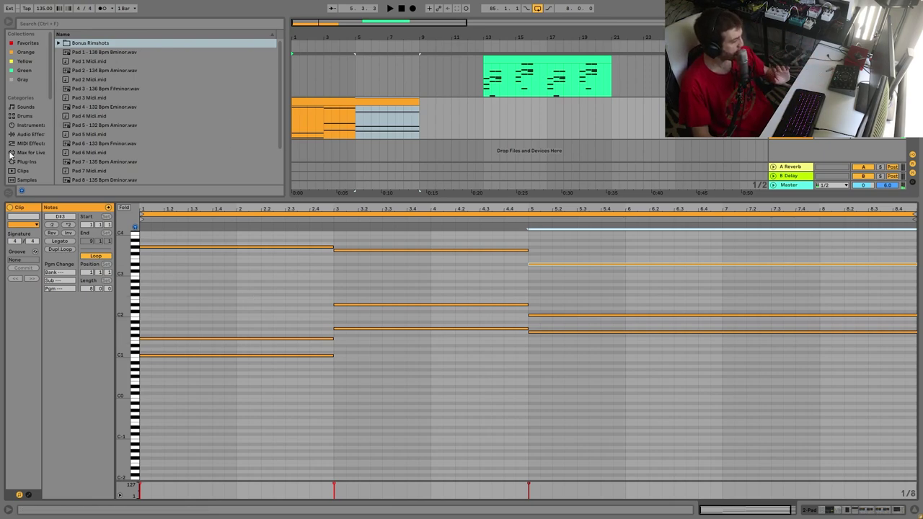
click(503, 295)
drag(499, 293, 587, 317)
key(shift+Down)
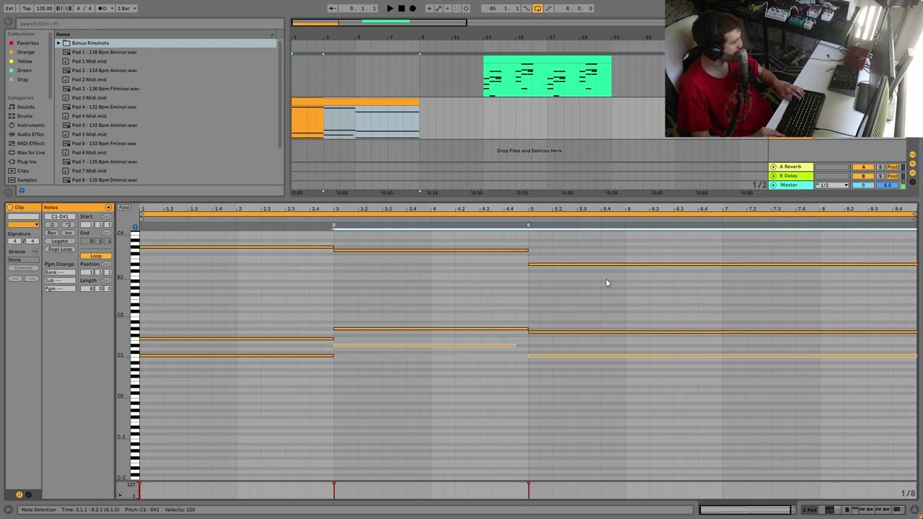
key(space)
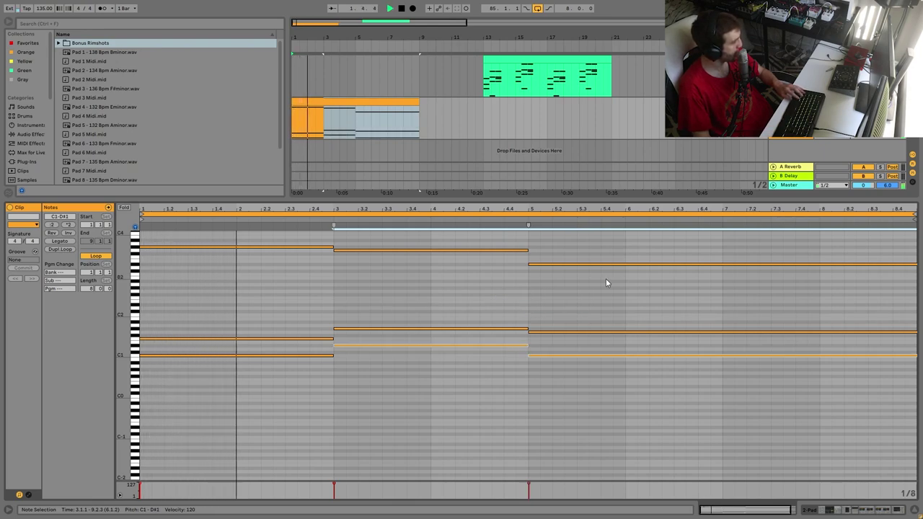
drag(568, 348, 588, 358)
key(shift+Up)
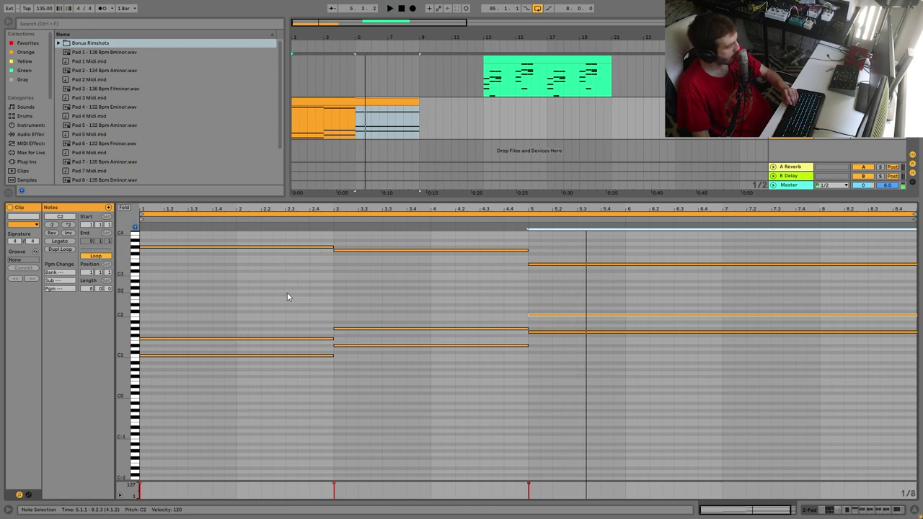
- Select the lower and upper notes across the three chords and audition the voicing
drag(287, 295, 292, 396)
drag(430, 304, 421, 358)
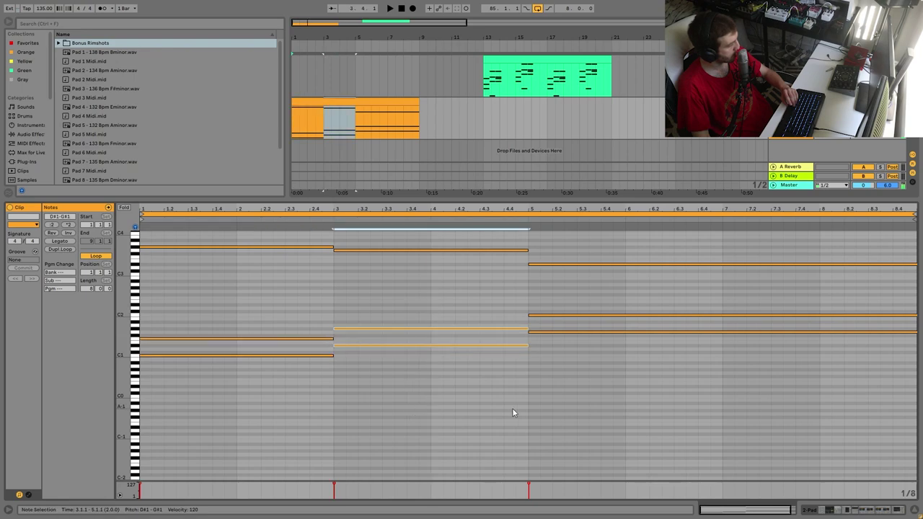
drag(558, 373, 551, 305)
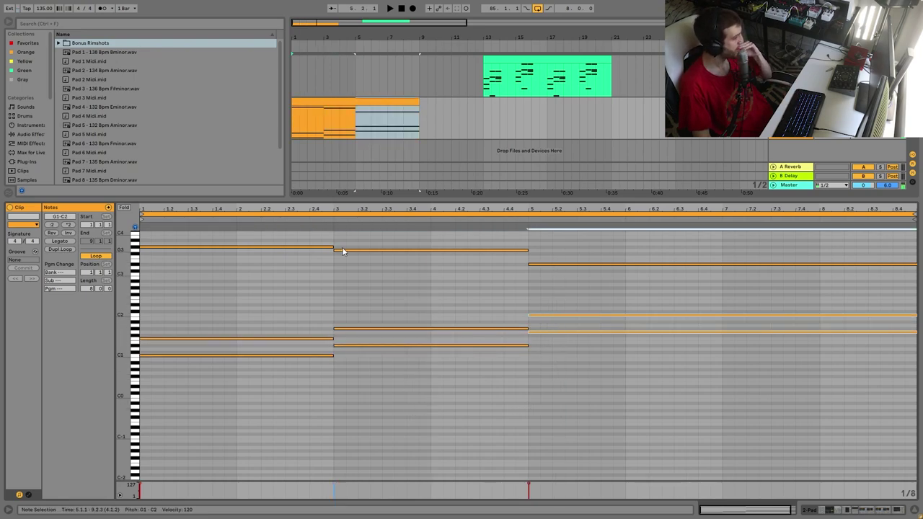
drag(313, 295, 550, 222)
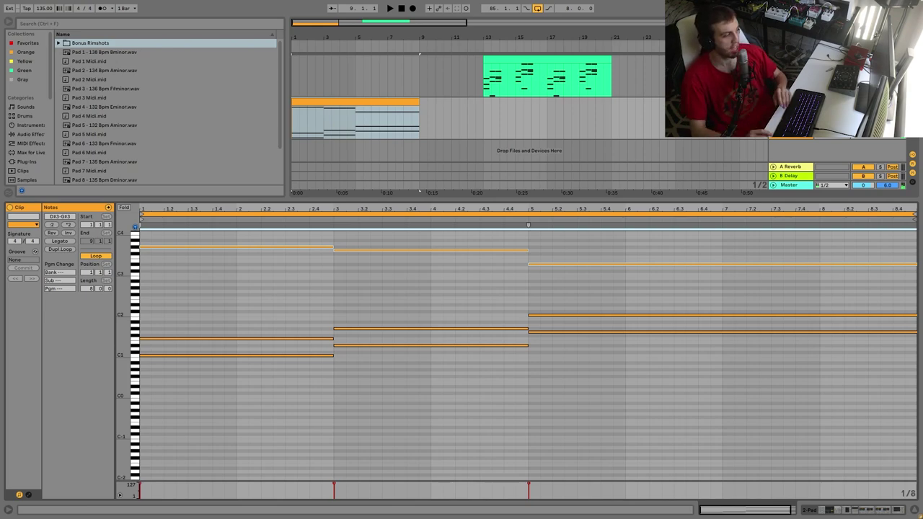
key(space)
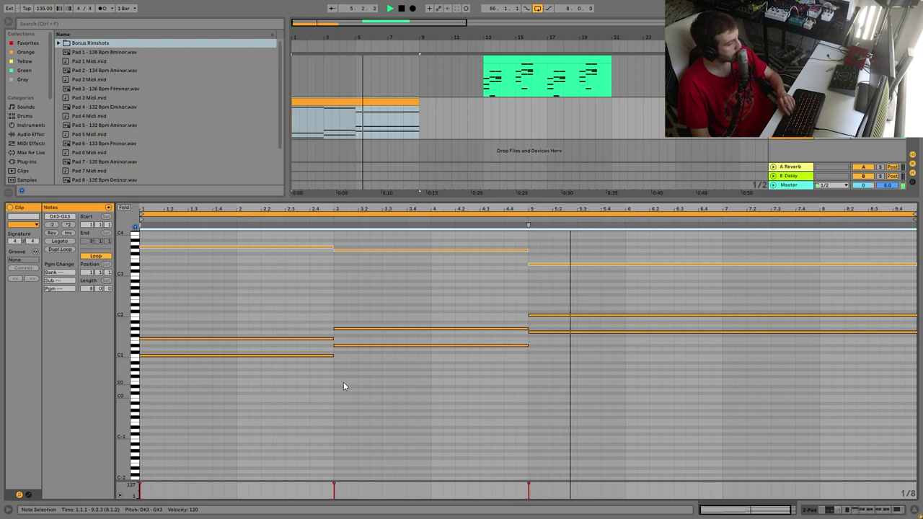
key(space)
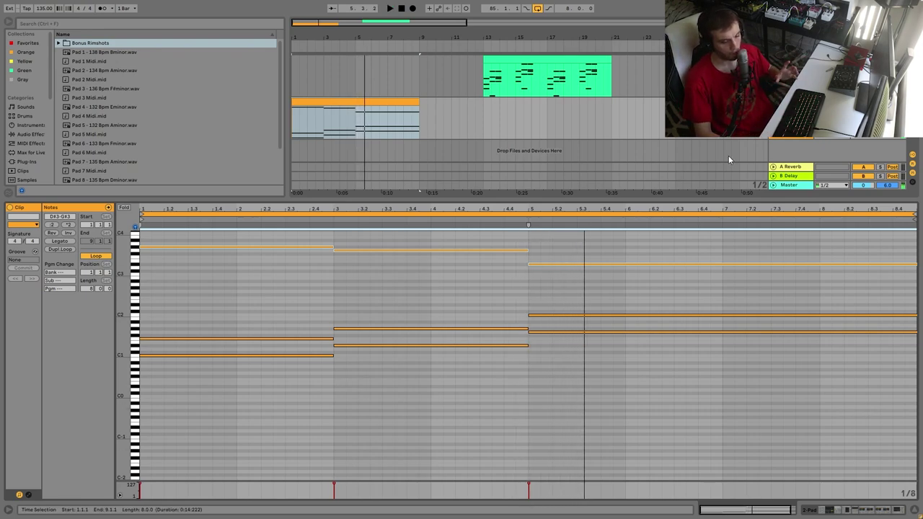
- Select all notes, audition the chords again, and pick out the low C2 notes
key(ctrl+a)
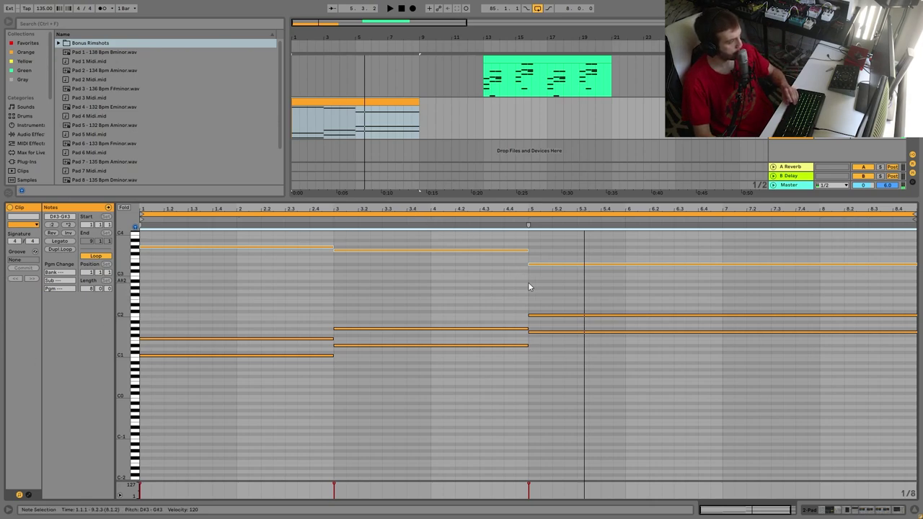
drag(239, 303, 609, 97)
key(space)
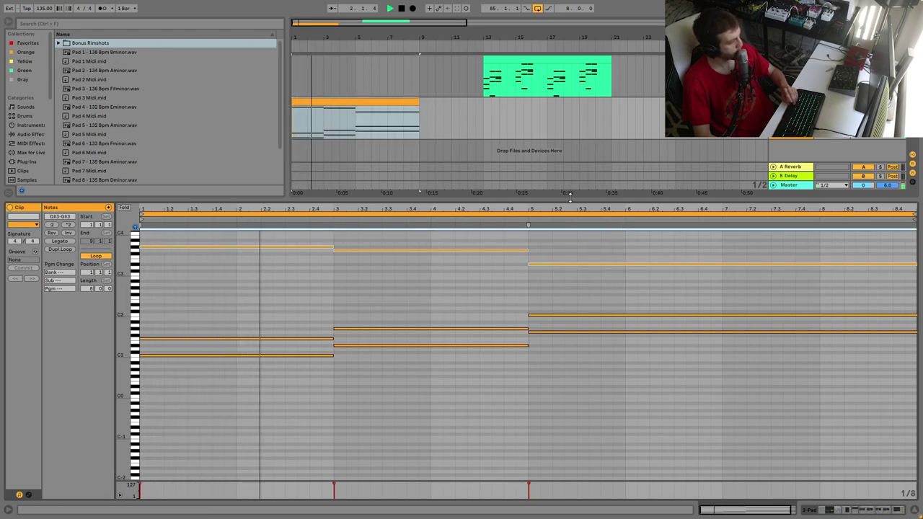
key(space)
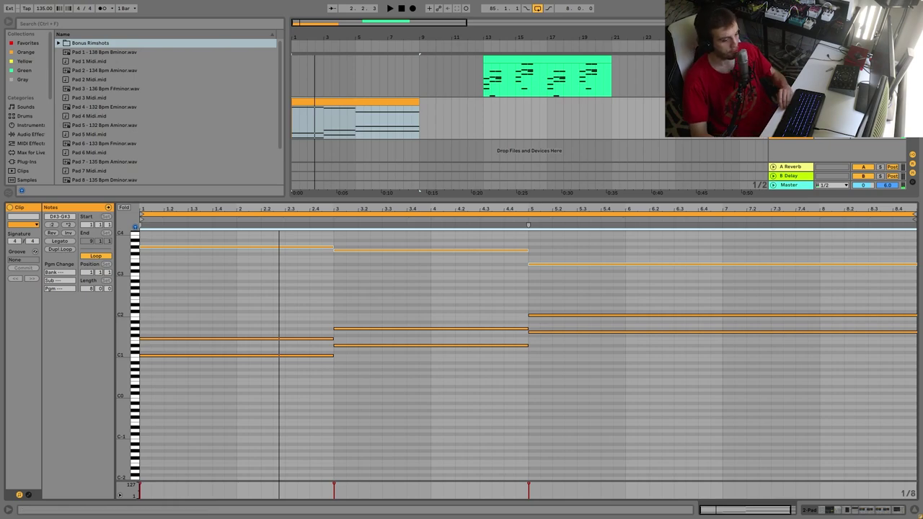
drag(251, 324, 286, 343)
drag(384, 307, 455, 340)
drag(603, 293, 620, 324)
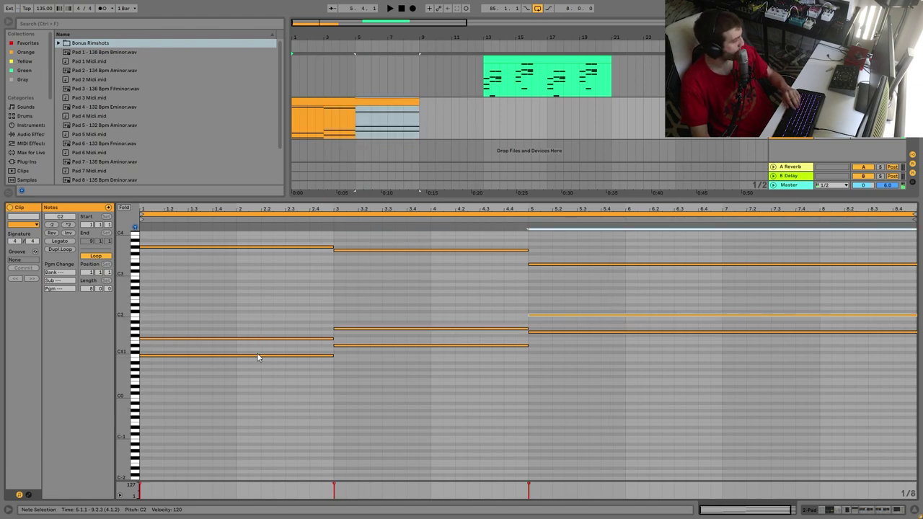
- Try other octaves for the first chord's C1, G#1 and C2 notes, then revert to the original voicing
drag(241, 346, 284, 370)
key(shift+Up)
key(shift+Up)
key(shift+Down)
click(235, 248)
key(shift+Down)
key(shift+Down)
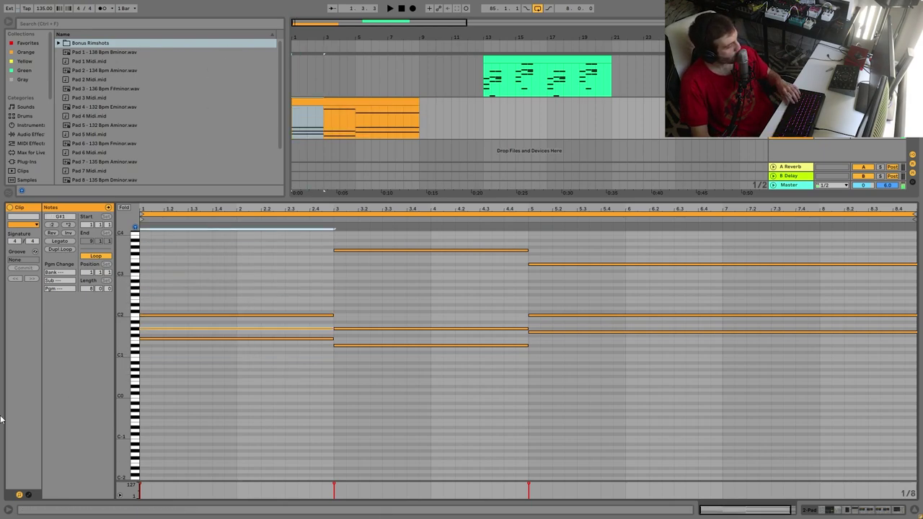
key(shift+Up)
key(shift+Up)
click(317, 315)
key(shift+Up)
key(shift+Down)
key(shift+Down)
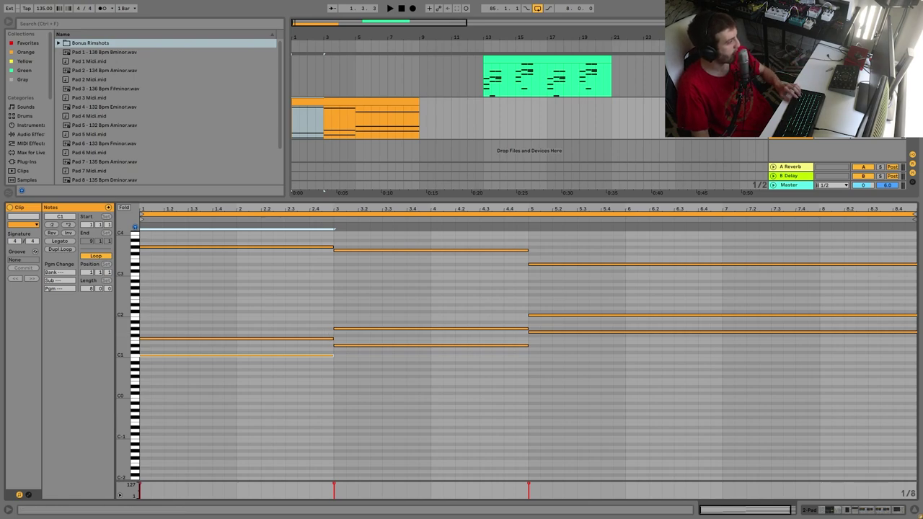
- Adjust the selection around the G3 notes, then select every note in the clip
click(444, 251)
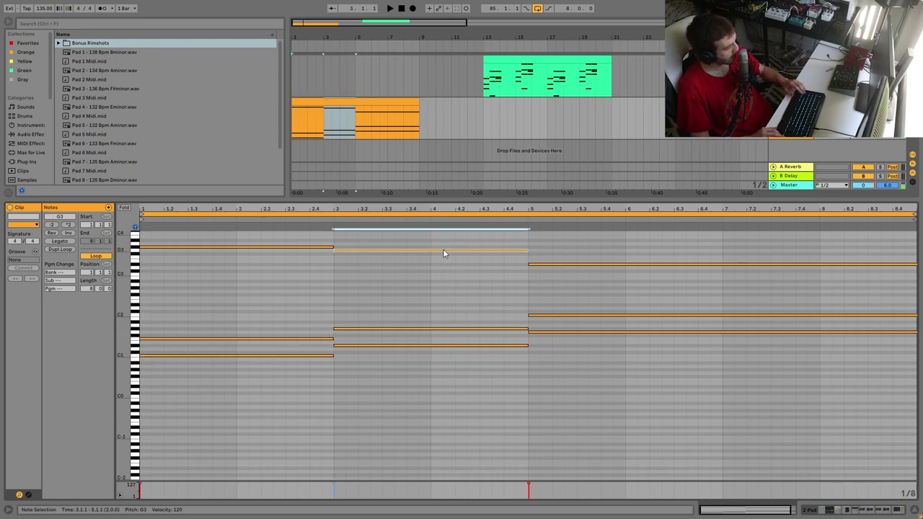
drag(270, 294, 303, 227)
click(374, 283)
click(404, 250)
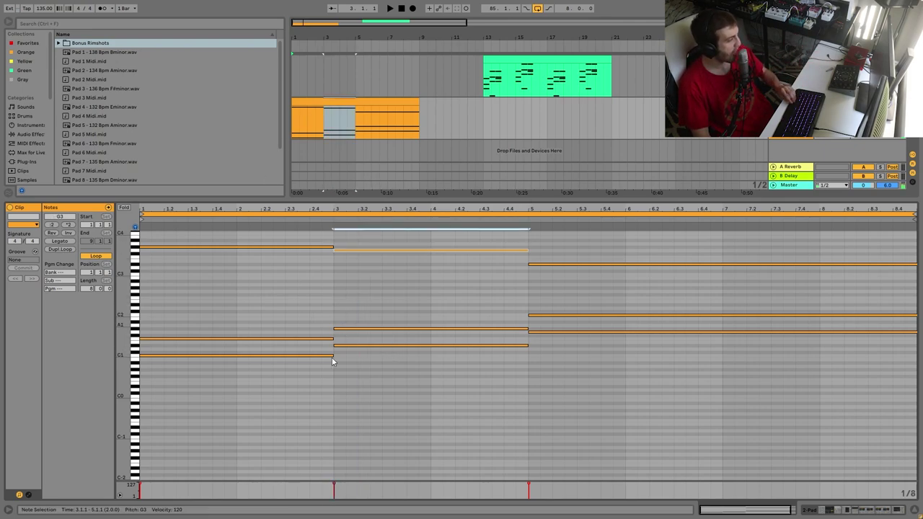
mouse_move(258, 380)
mouse_down()
mouse_move(227, 142)
mouse_move(395, 109)
mouse_up()
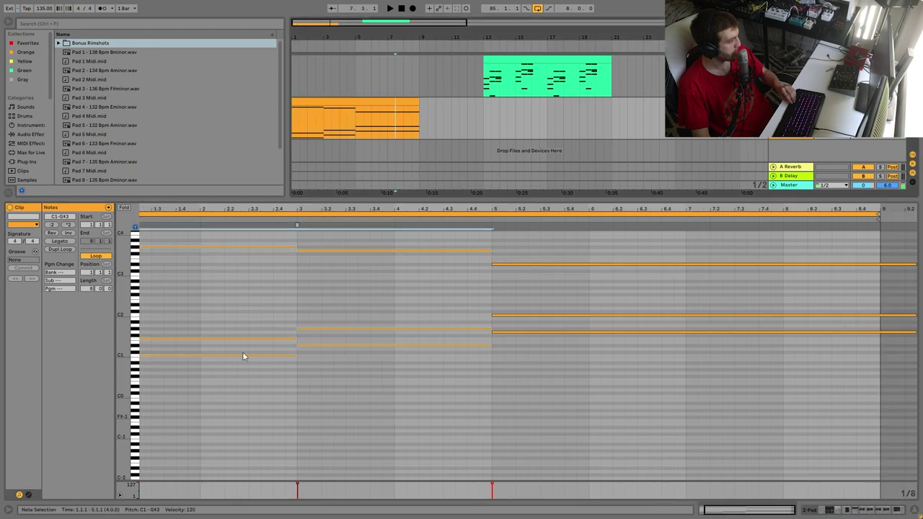
- Crop the orange clip to its selected notes, audition it, and reselect the clip
right_click(401, 299)
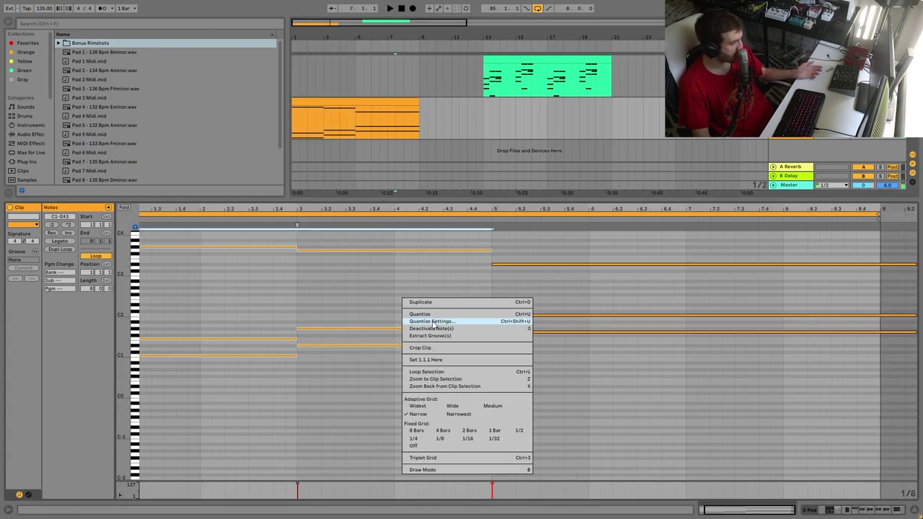
click(438, 348)
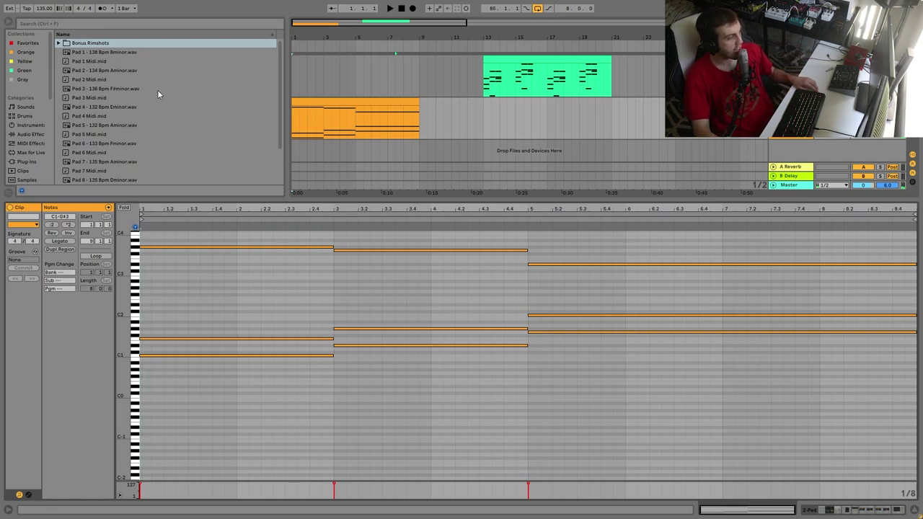
key(space)
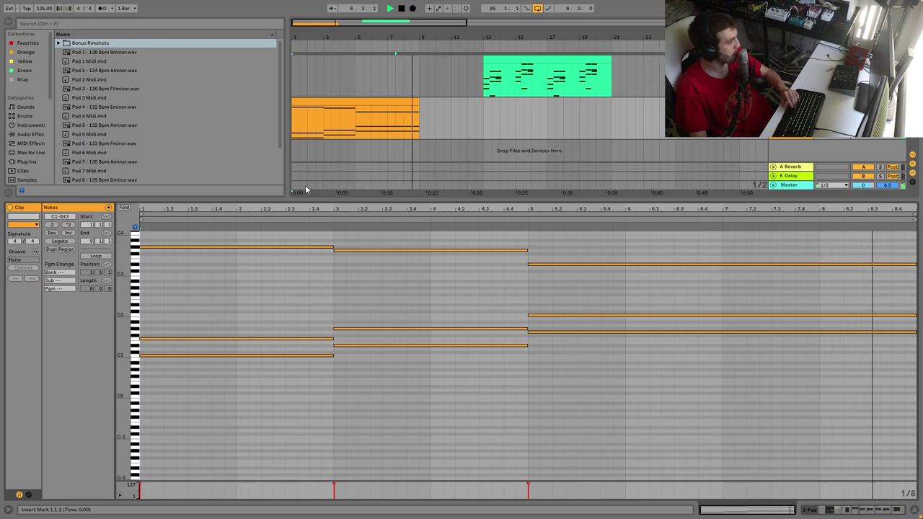
key(space)
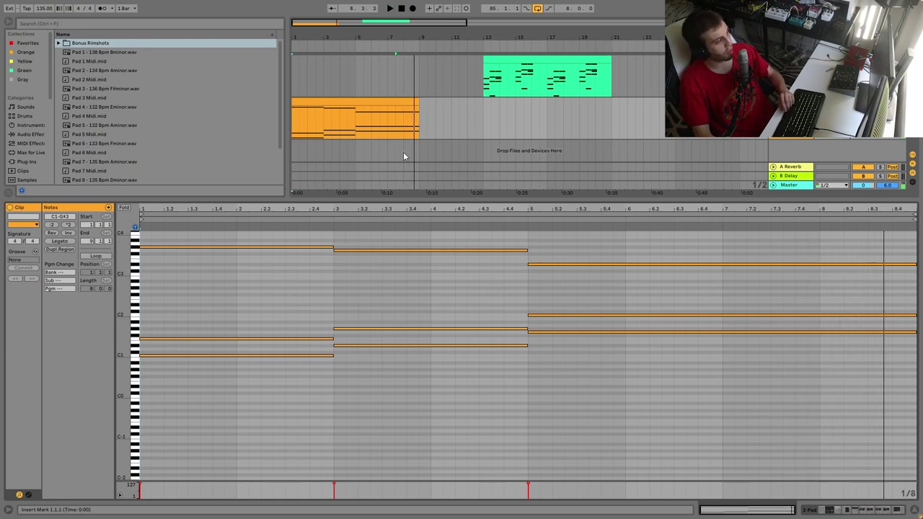
click(367, 99)
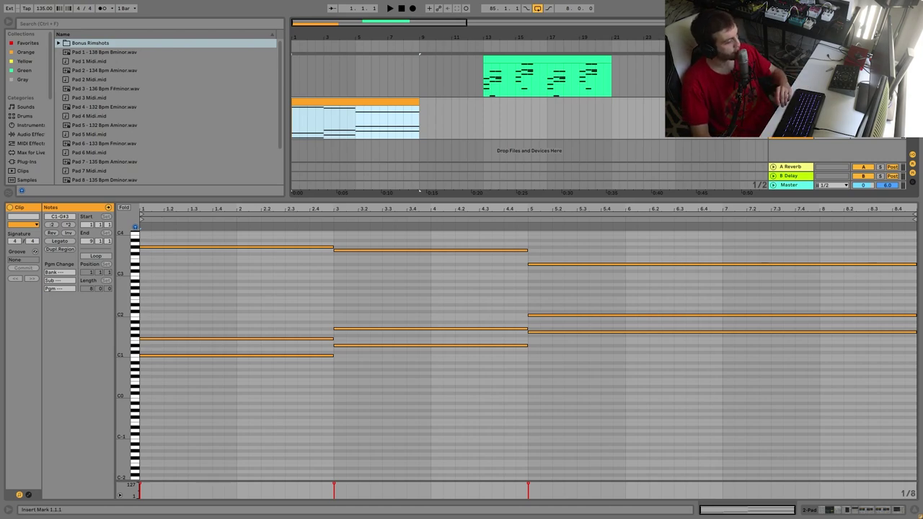
- Show the pad's Operator and inspect its global and oscillator A–D settings during playback
click(844, 509)
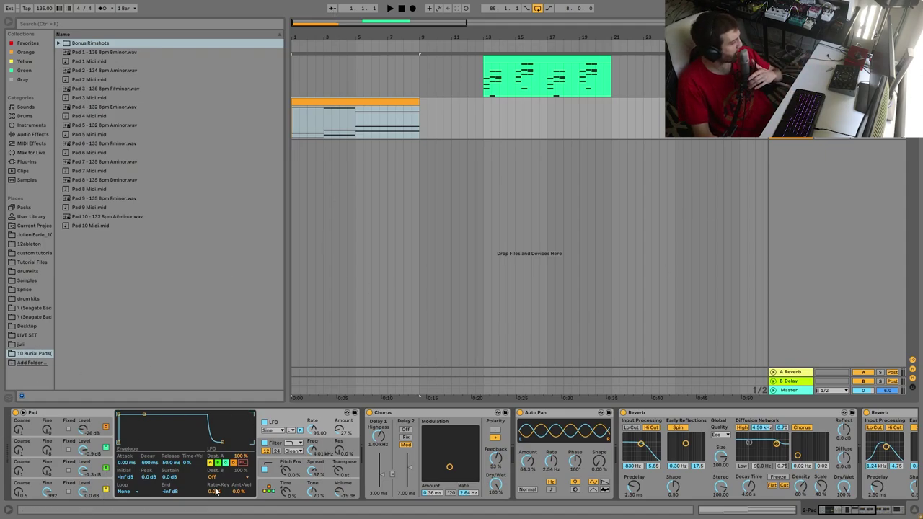
click(258, 497)
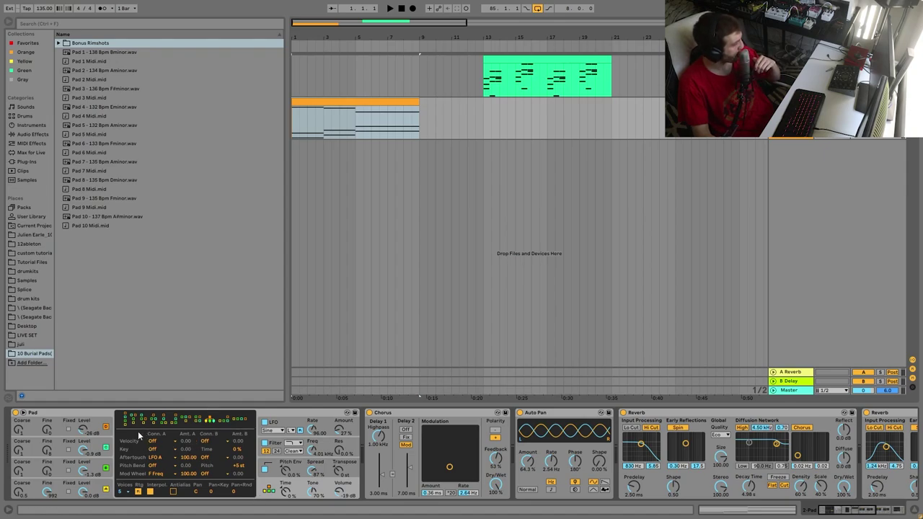
click(85, 433)
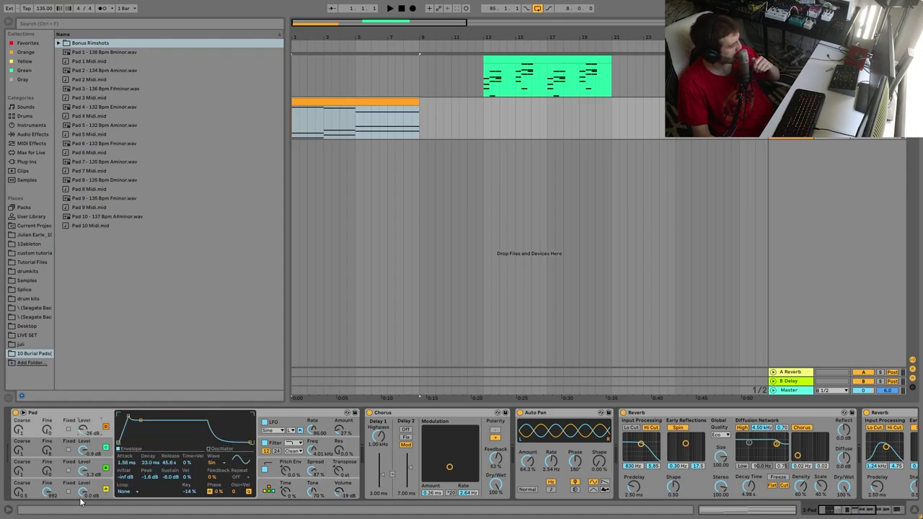
key(space)
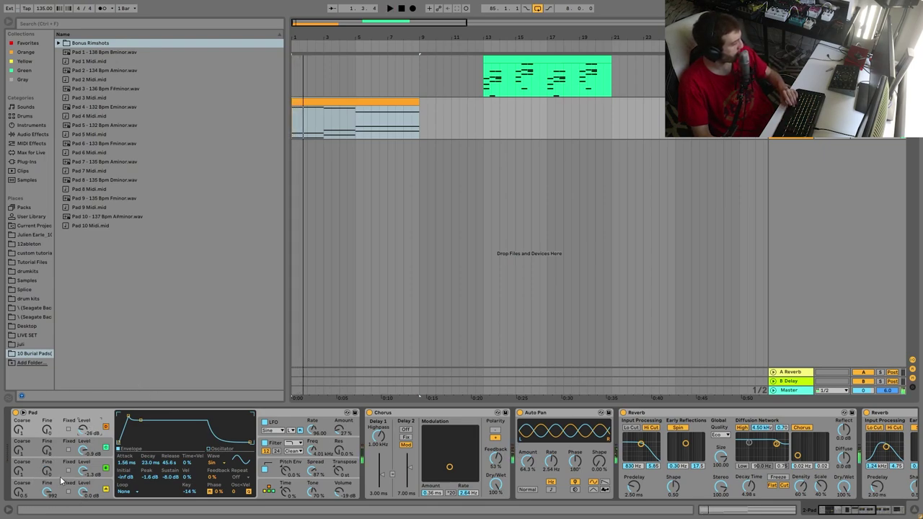
click(91, 442)
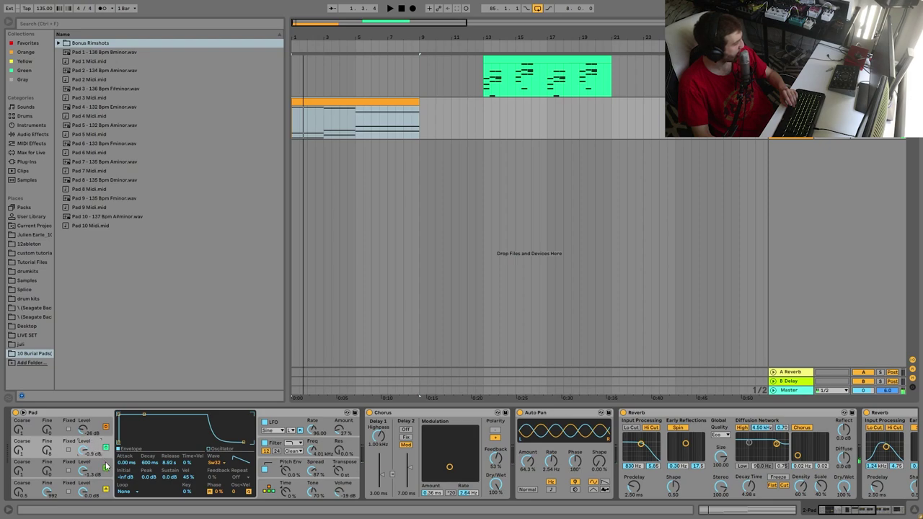
click(104, 466)
click(96, 487)
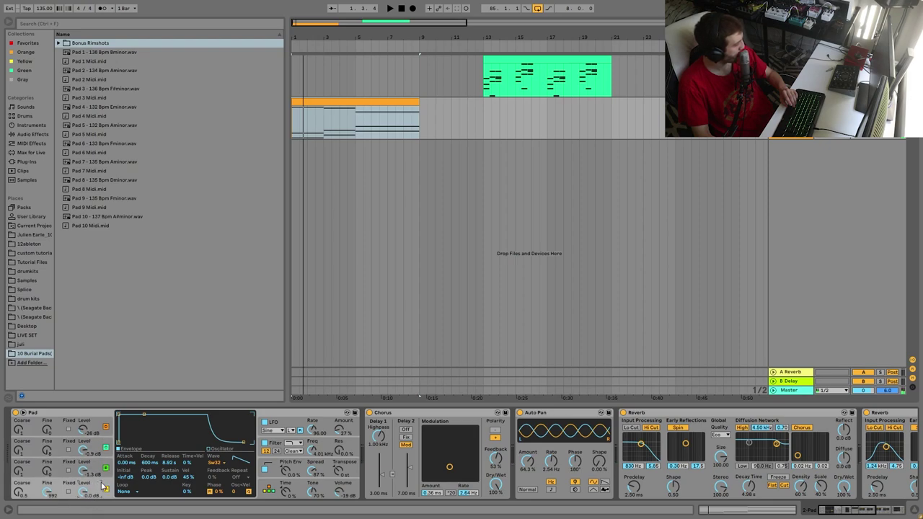
click(81, 431)
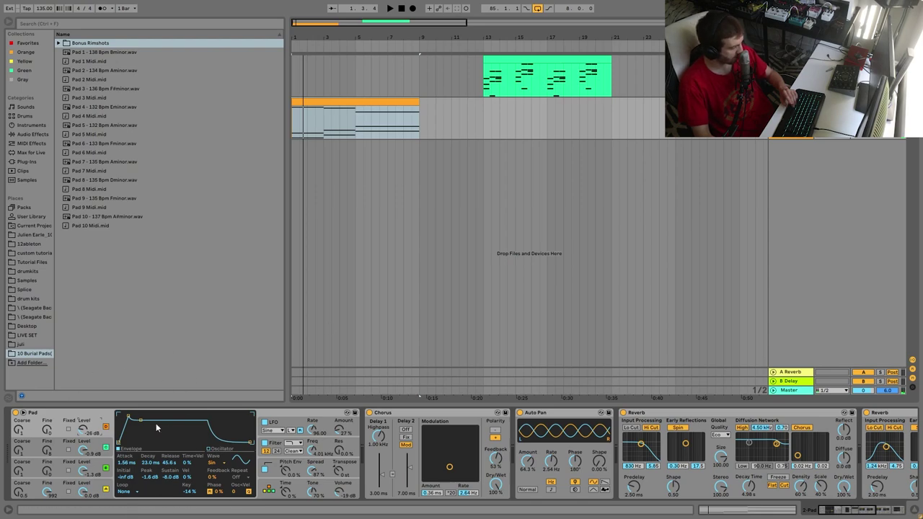
- Adjust oscillator A's level, review the filter, filter envelope and LFO, and replay the pad
mouse_move(82, 431)
mouse_down()
mouse_move(81, 421)
mouse_move(87, 442)
mouse_up()
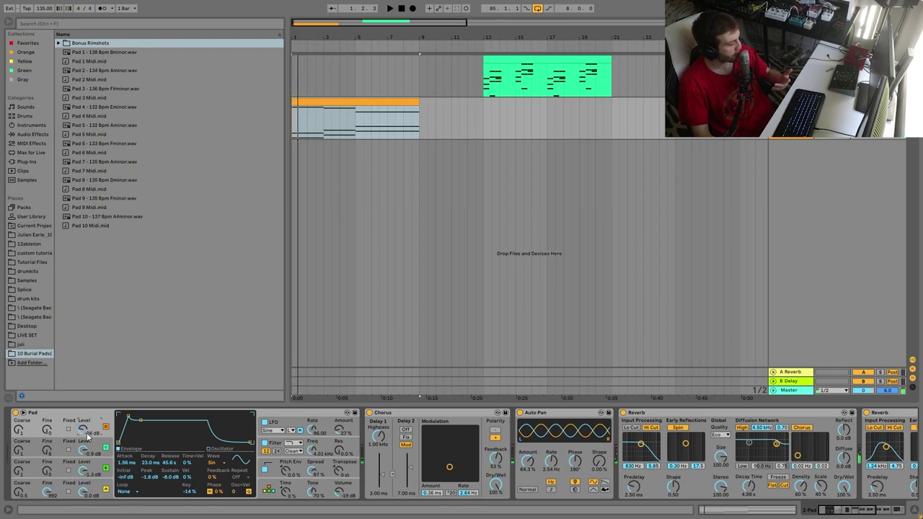
click(276, 445)
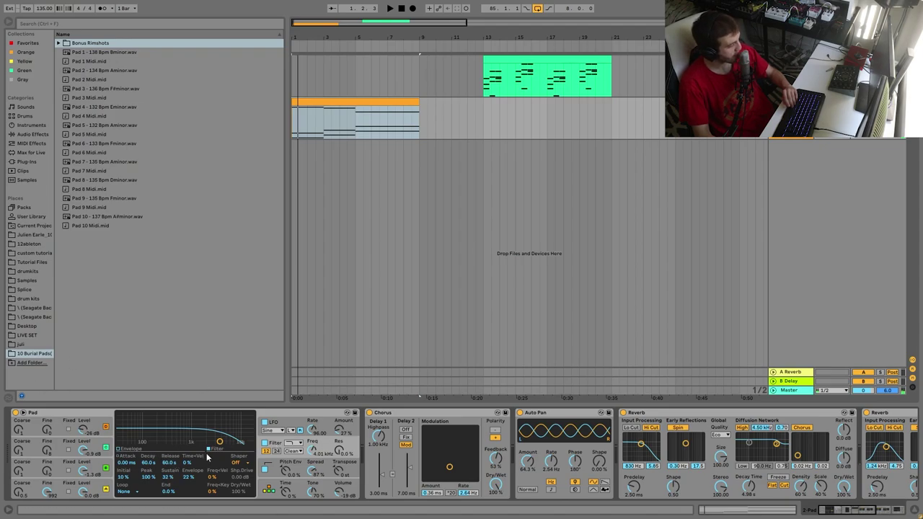
click(139, 451)
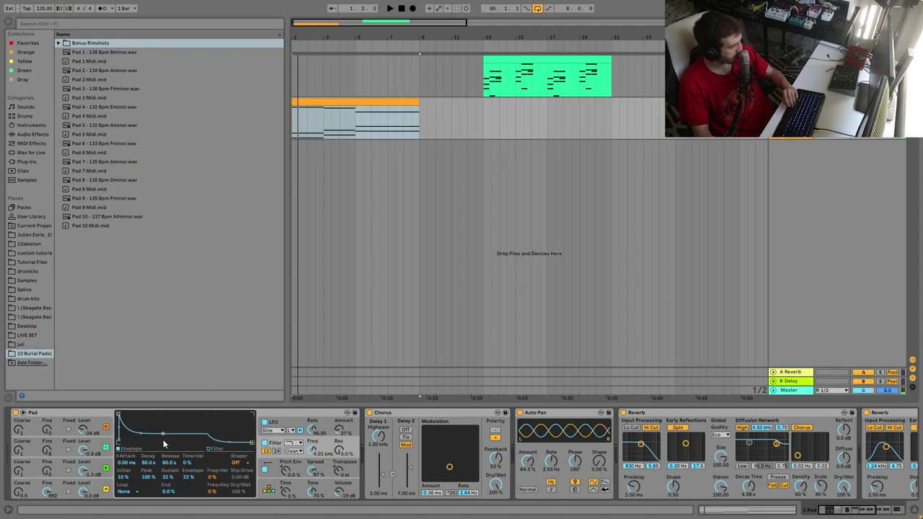
click(274, 424)
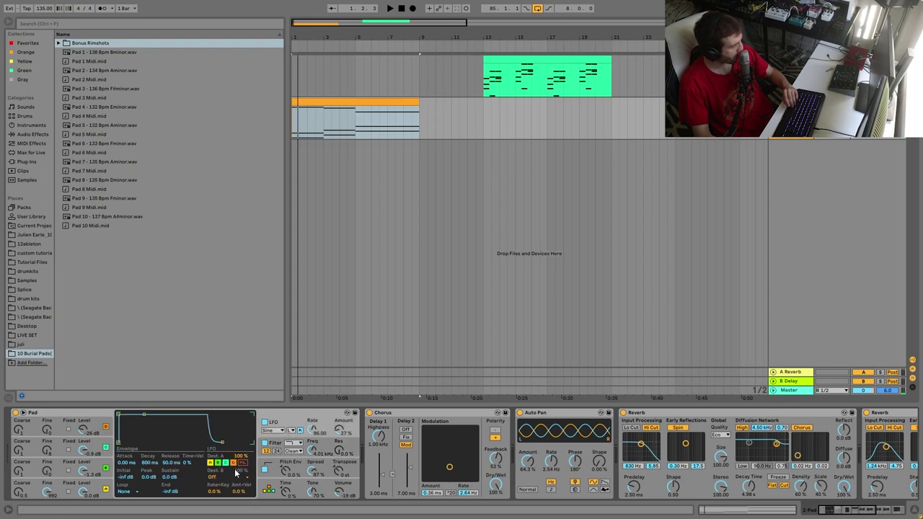
key(space)
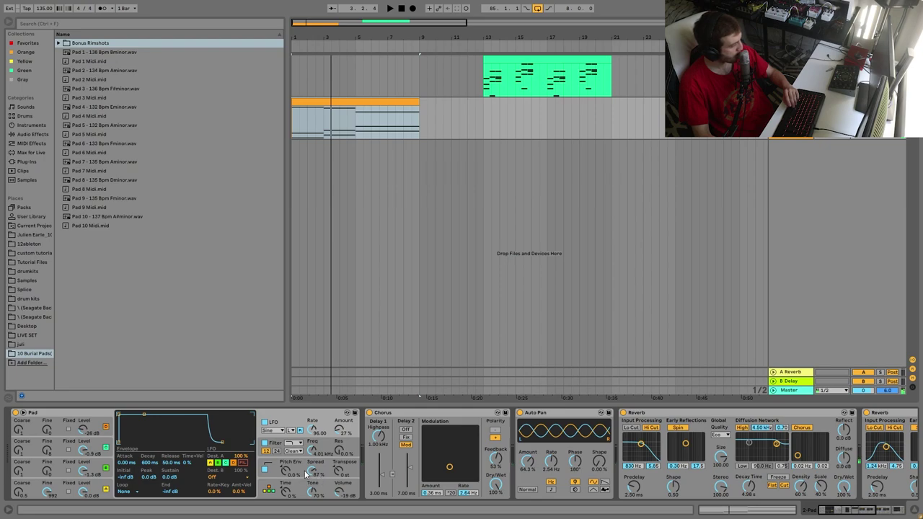
- Bypass both Reverbs to hear the pad dry, then switch them back on and replay
scroll(339, 483, right, 6)
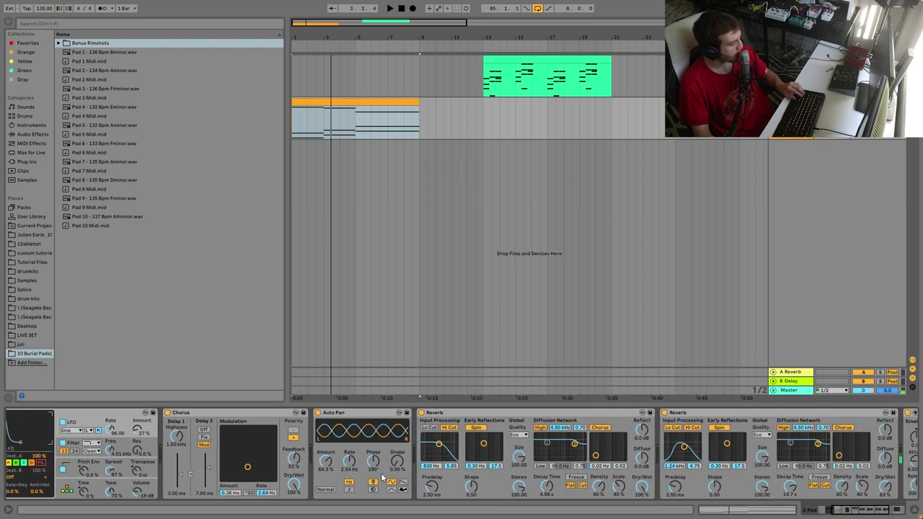
scroll(382, 476, right, 7)
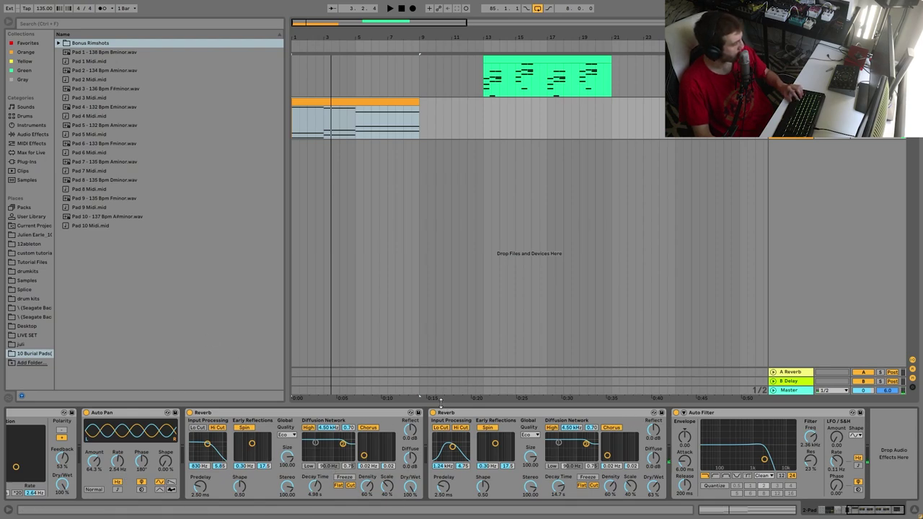
click(432, 412)
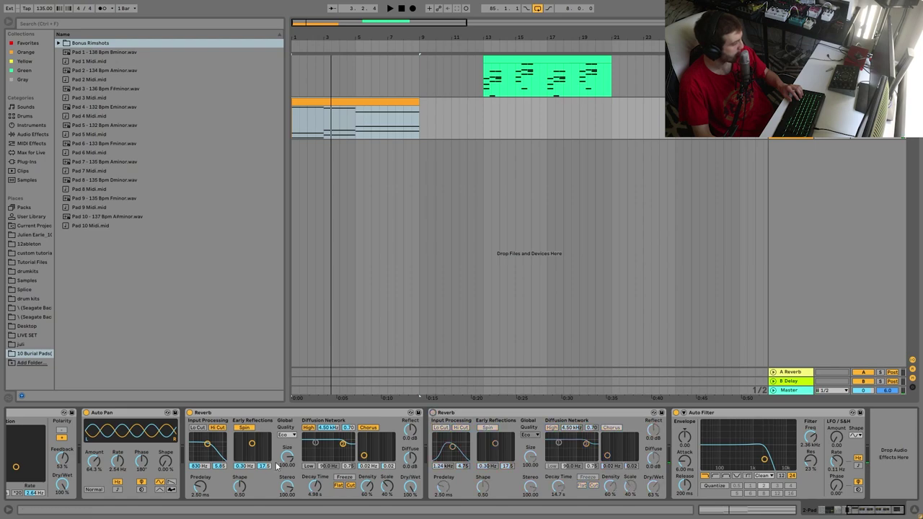
click(189, 412)
key(space)
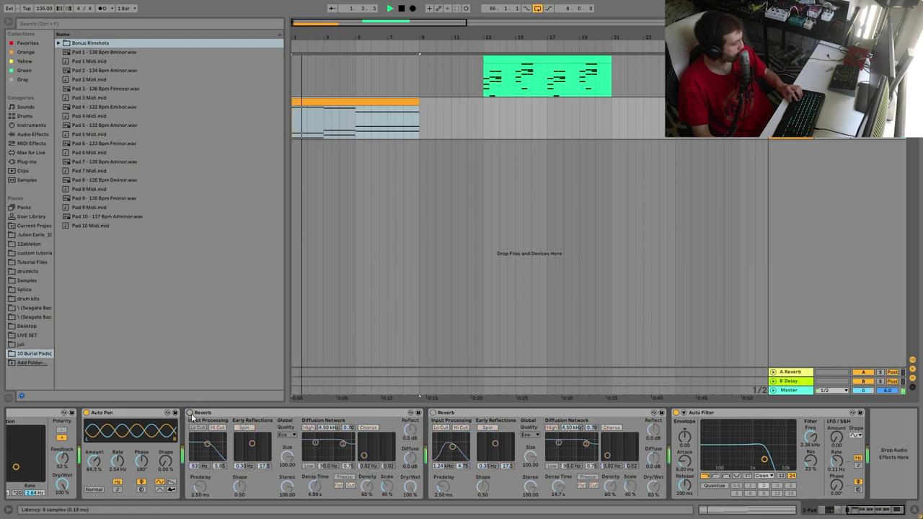
click(190, 413)
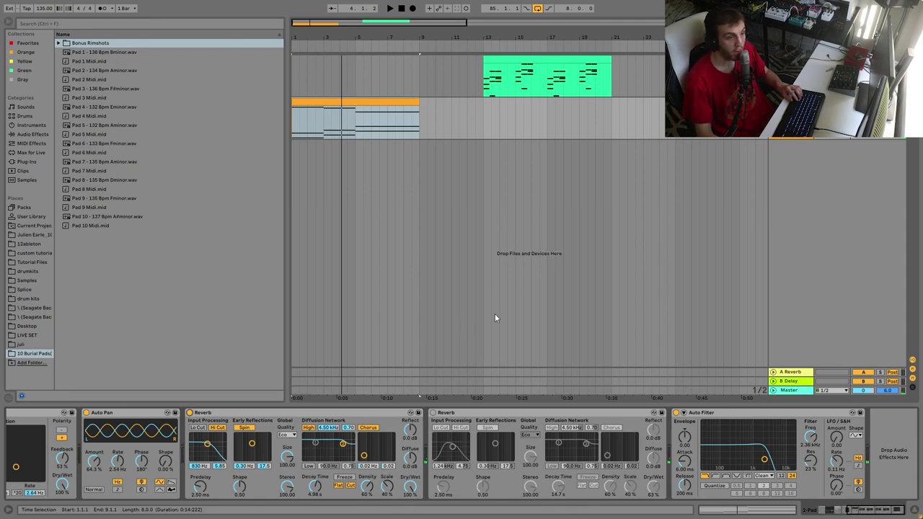
click(433, 413)
key(space)
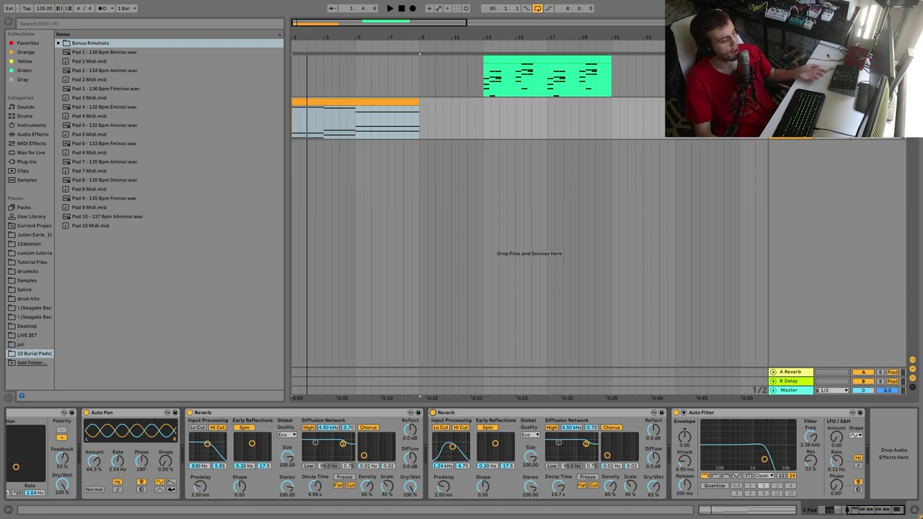
- Audition the pad with the Auto Filter bypassed, then re-enable it
click(678, 413)
key(space)
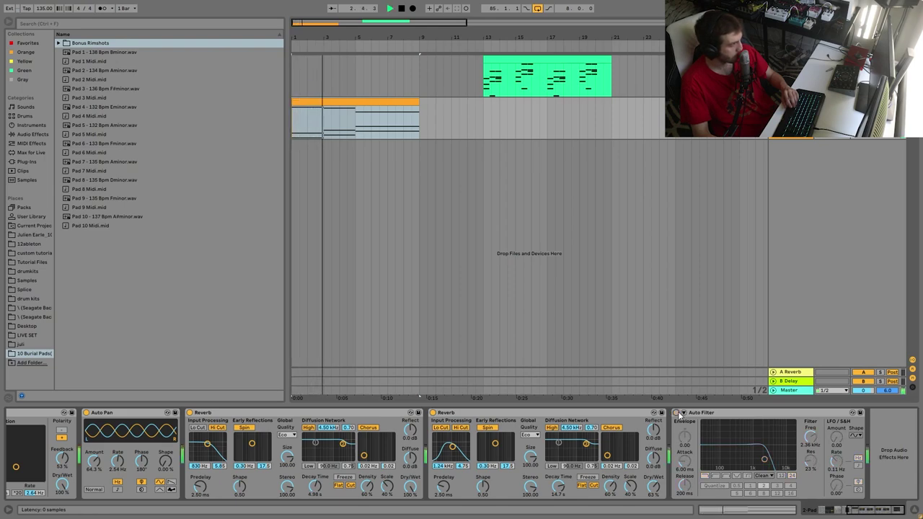
click(676, 413)
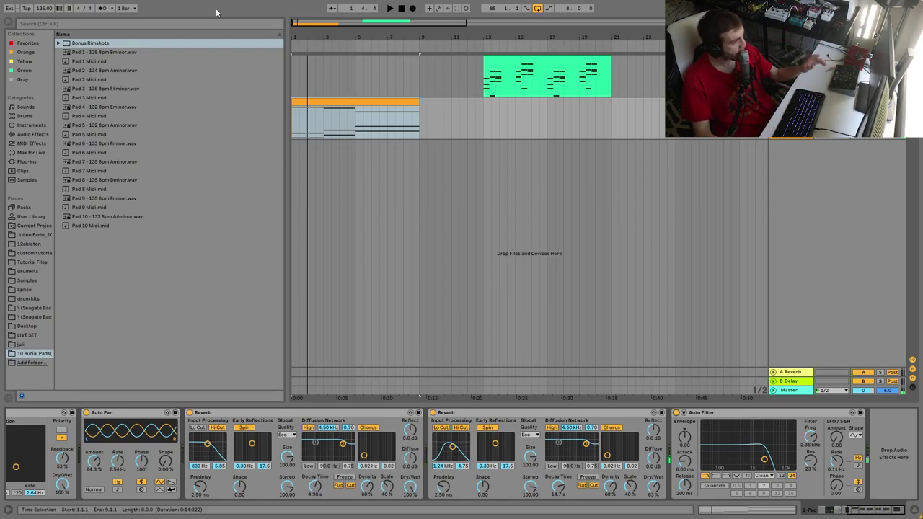
- Open the green clip at bars 13–21 in the piano roll, play it, and select the bar 1 and 3 chords
click(561, 56)
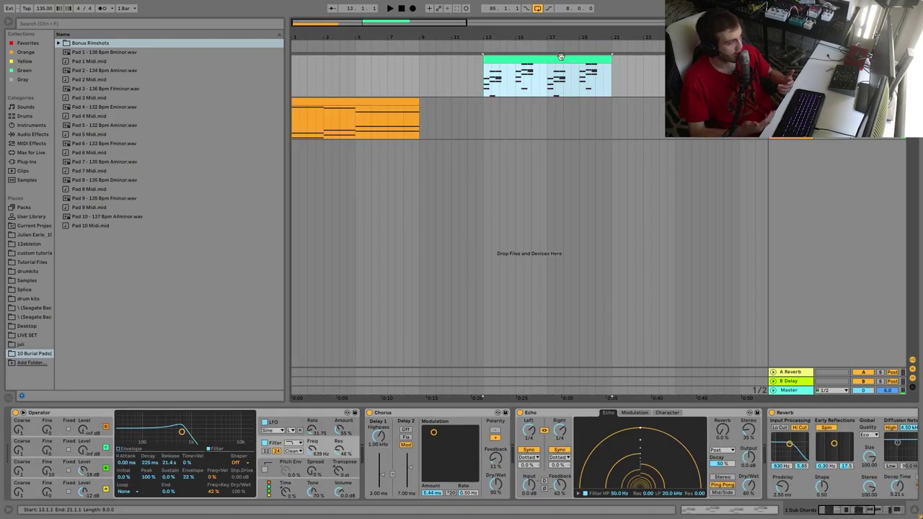
double_click(560, 56)
key(space)
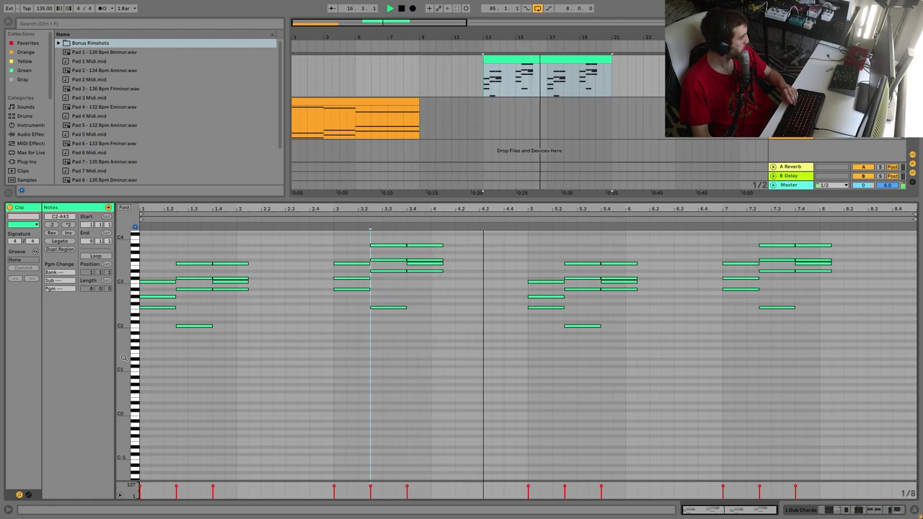
key(space)
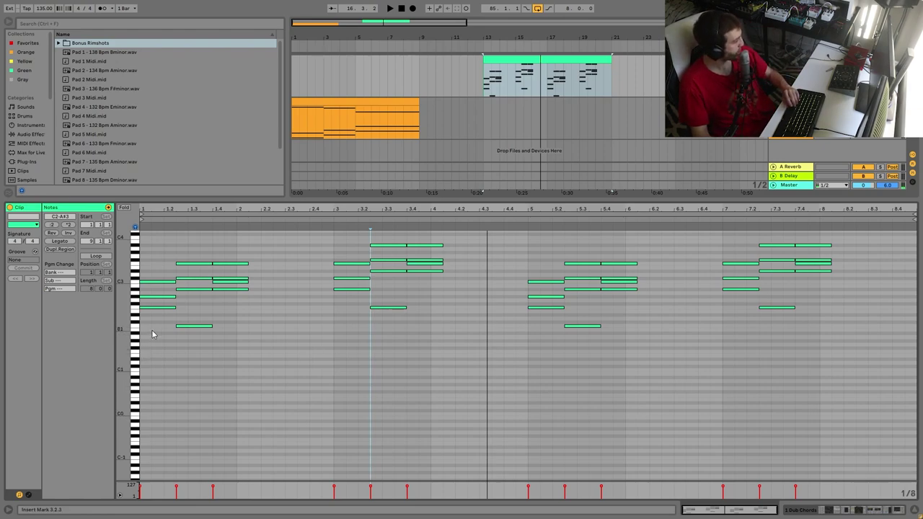
drag(154, 333, 177, 243)
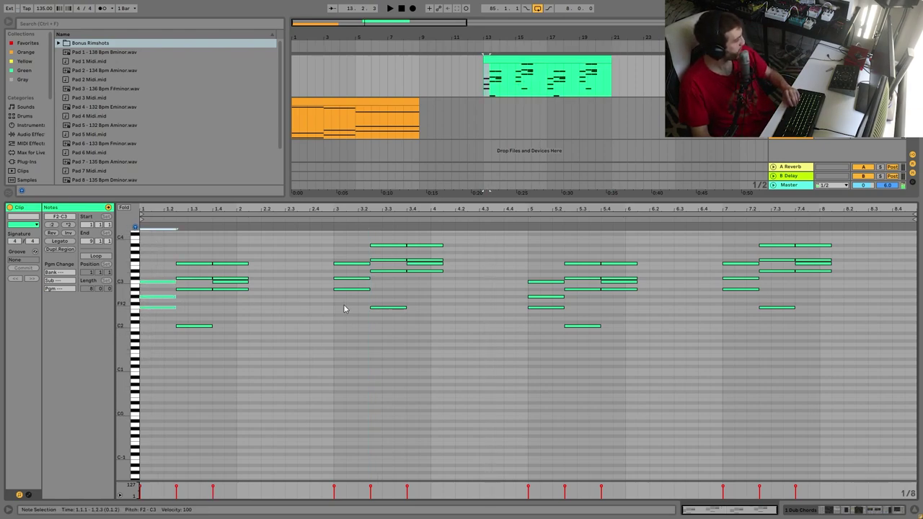
drag(345, 309, 334, 249)
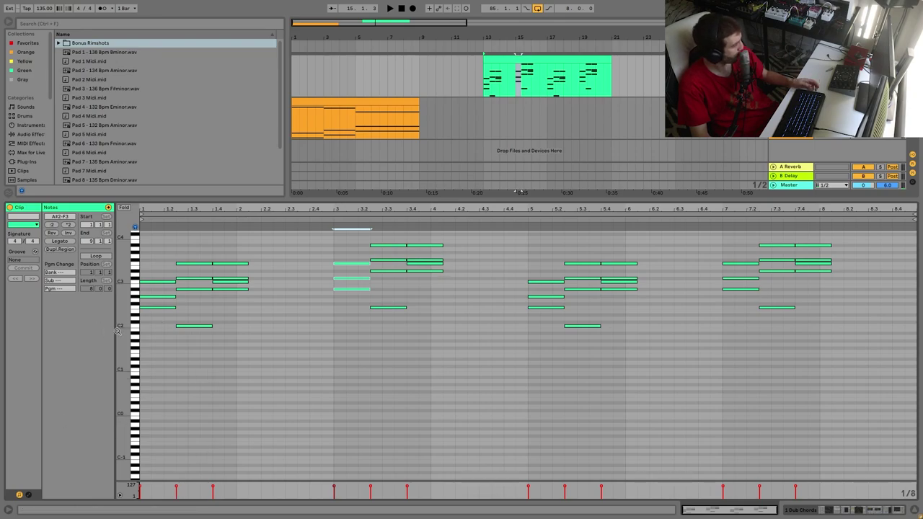
drag(122, 331, 176, 298)
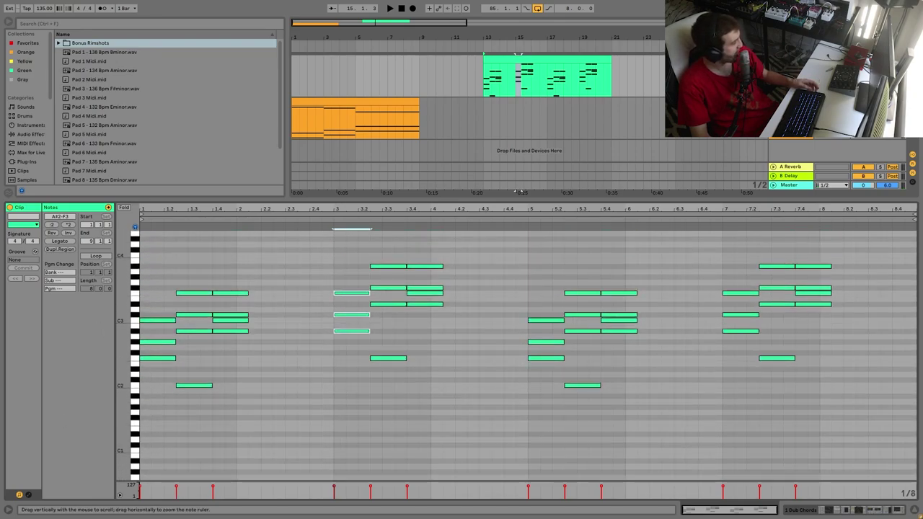
- Pick notes around beat 1.2.3, then marquee-select only the A#2–F3 chord at beat 1.4
click(197, 288)
click(199, 293)
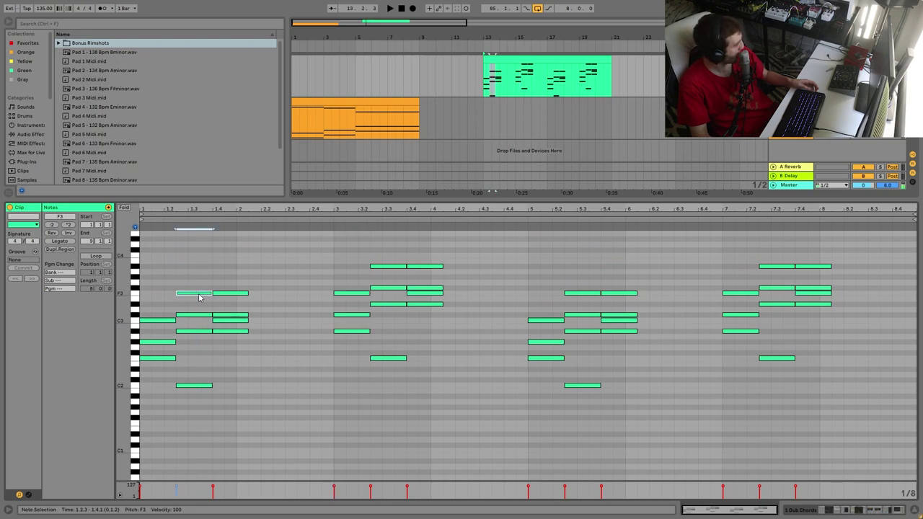
click(193, 332)
click(201, 387)
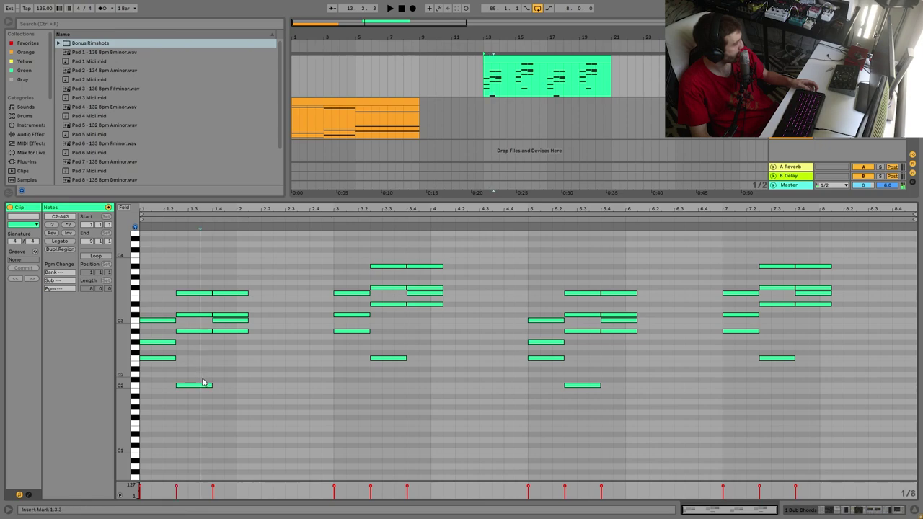
mouse_move(197, 309)
mouse_down()
mouse_move(213, 322)
mouse_move(206, 315)
mouse_up()
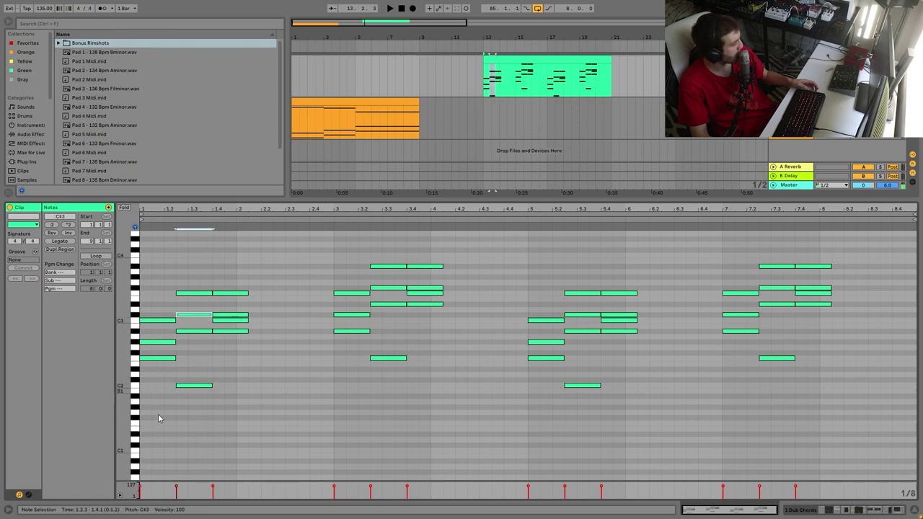
drag(145, 427, 239, 256)
drag(231, 351, 219, 242)
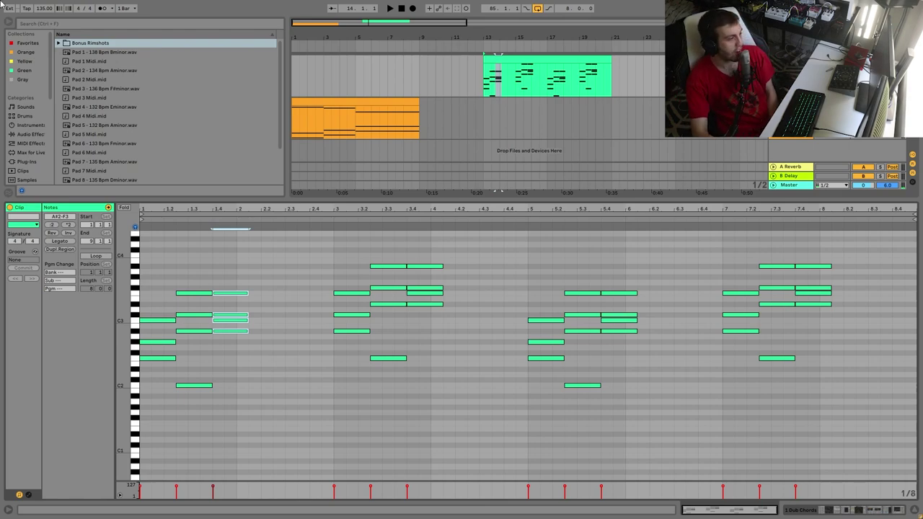
- Bypass the Dub Chords Reverb during playback, then switch it back on
key(shift+Tab)
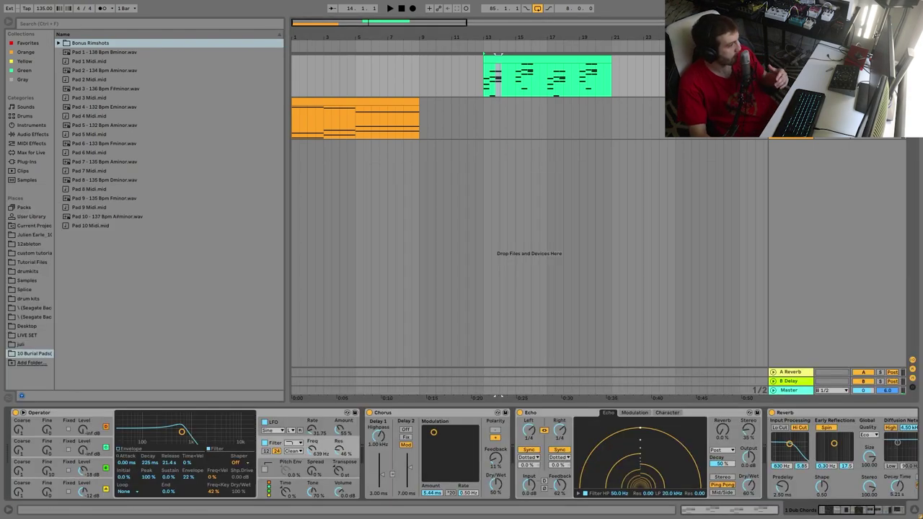
scroll(353, 436, down, 3)
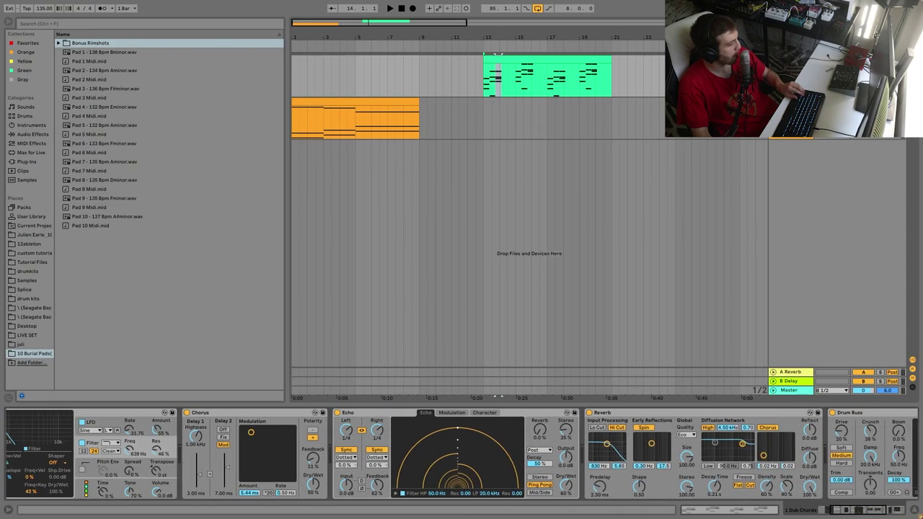
scroll(504, 440, down, 3)
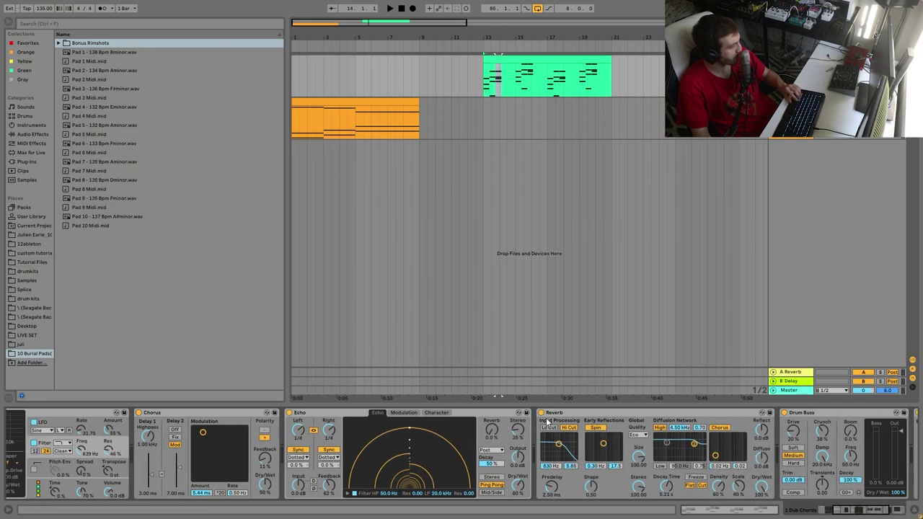
click(541, 413)
key(space)
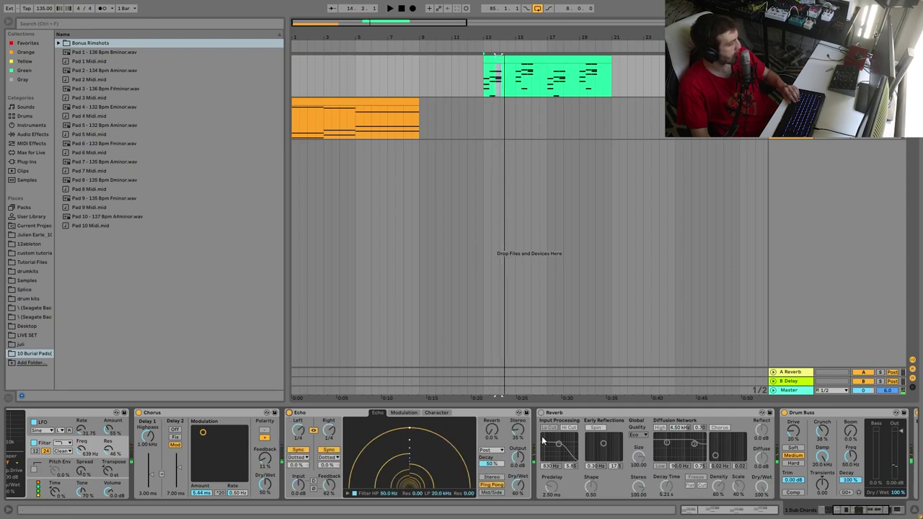
click(541, 413)
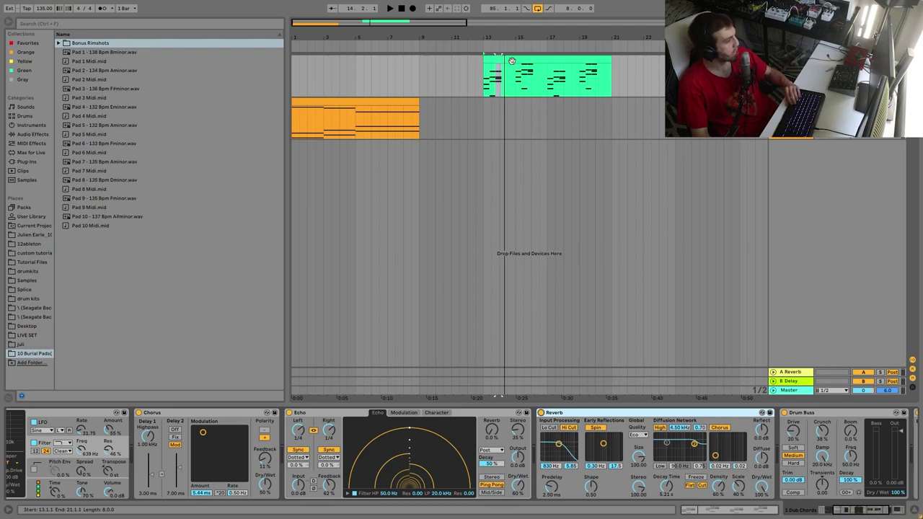
- Reopen the pad clip's notes, start playback, and return to the effect chain
double_click(532, 74)
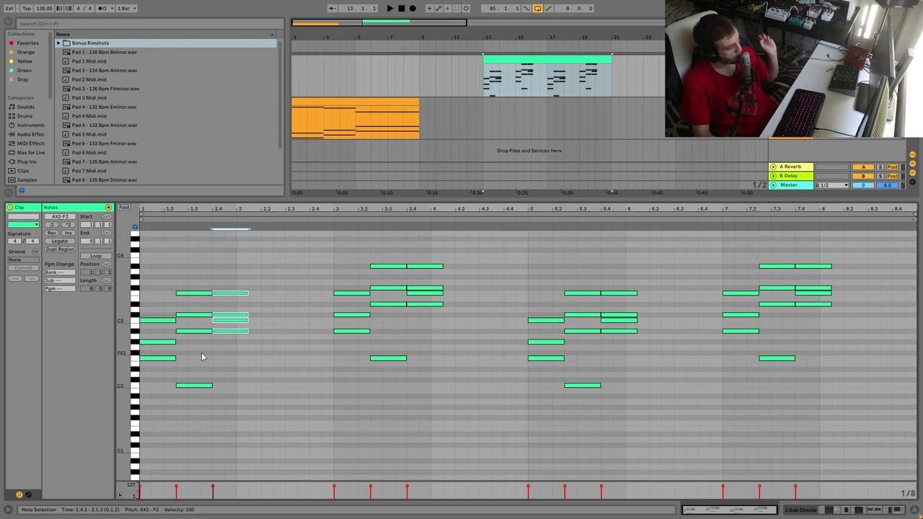
key(space)
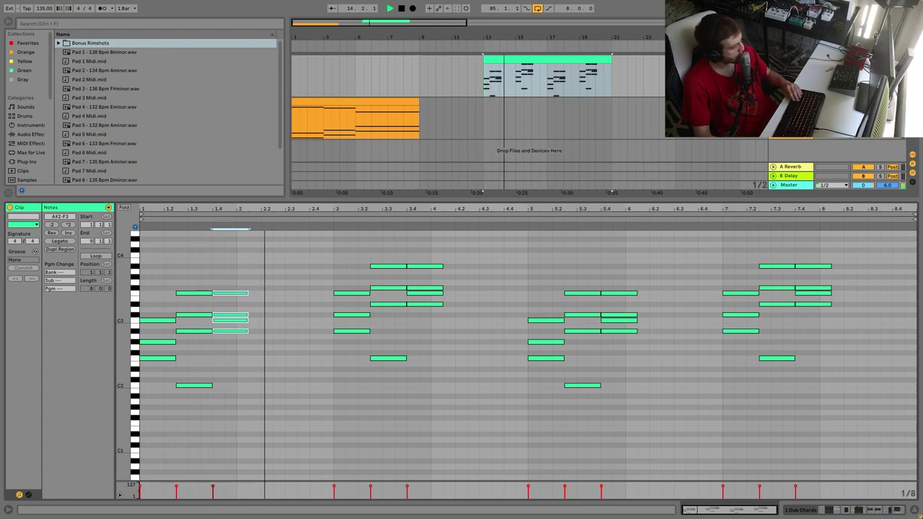
key(shift+Tab)
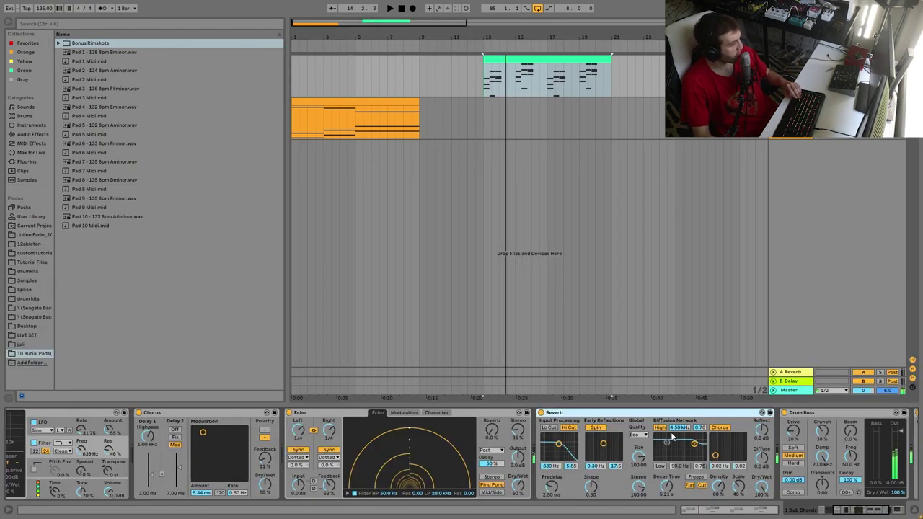
- Play the selected pad section from bar 13 briefly, then stop playback
drag(860, 510, 811, 505)
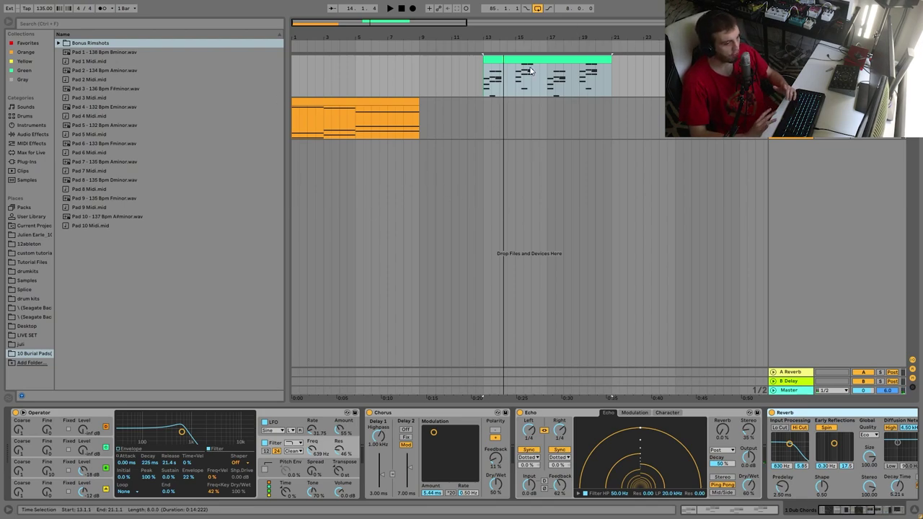
key(space)
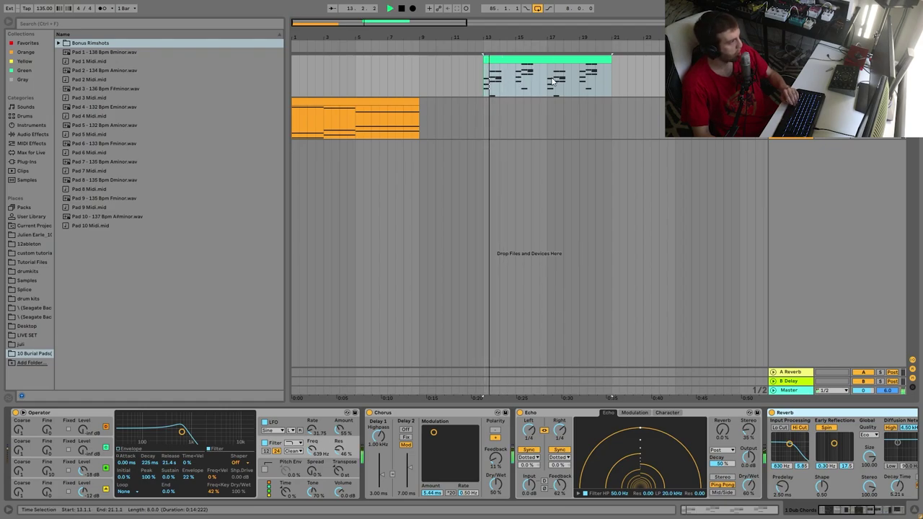
key(space)
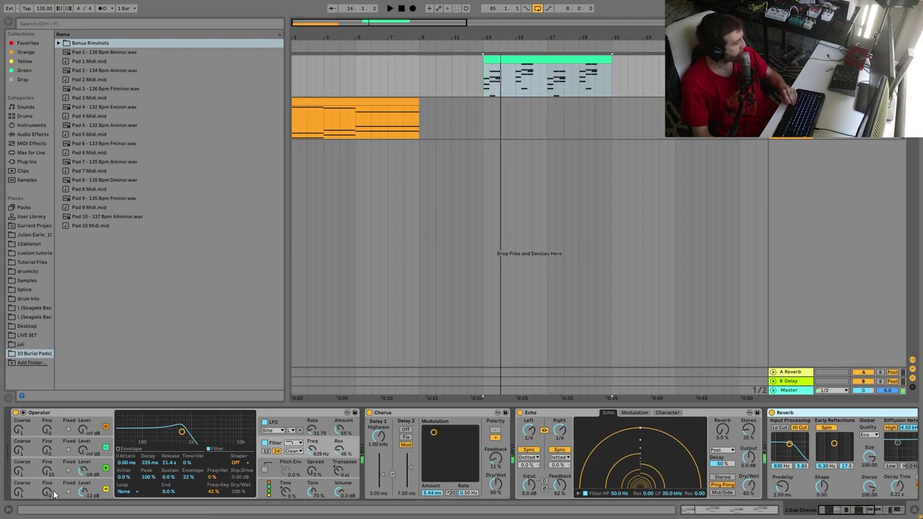
- Review Operator's oscillator envelopes, filter curve, filter envelope and LFO, then scroll the chain to Auto Filter
click(83, 492)
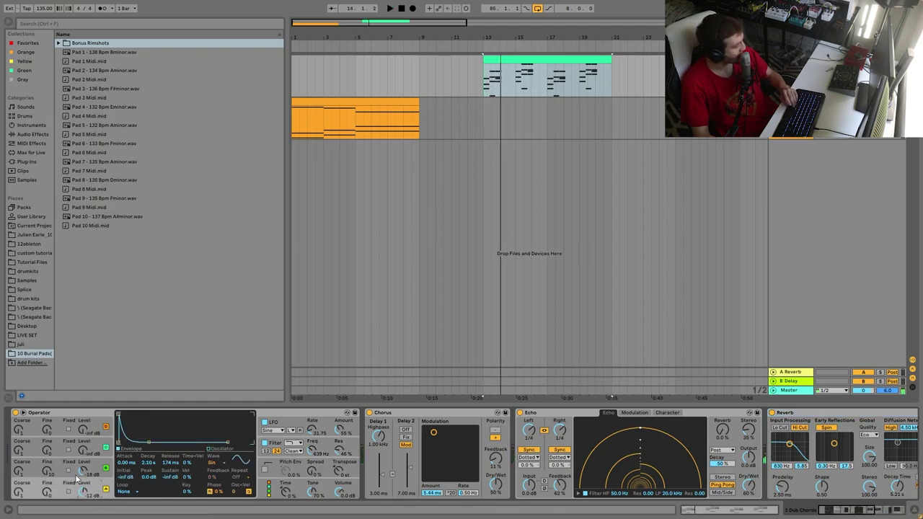
click(76, 475)
click(278, 448)
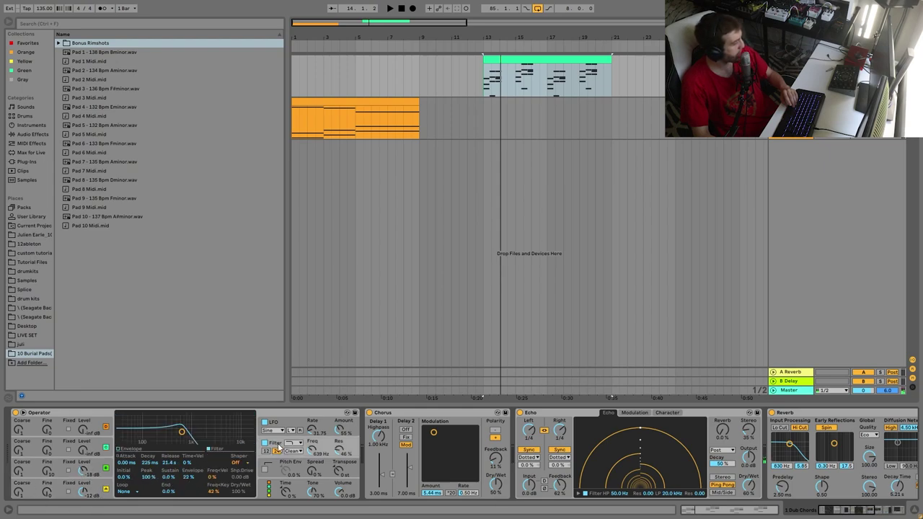
click(131, 448)
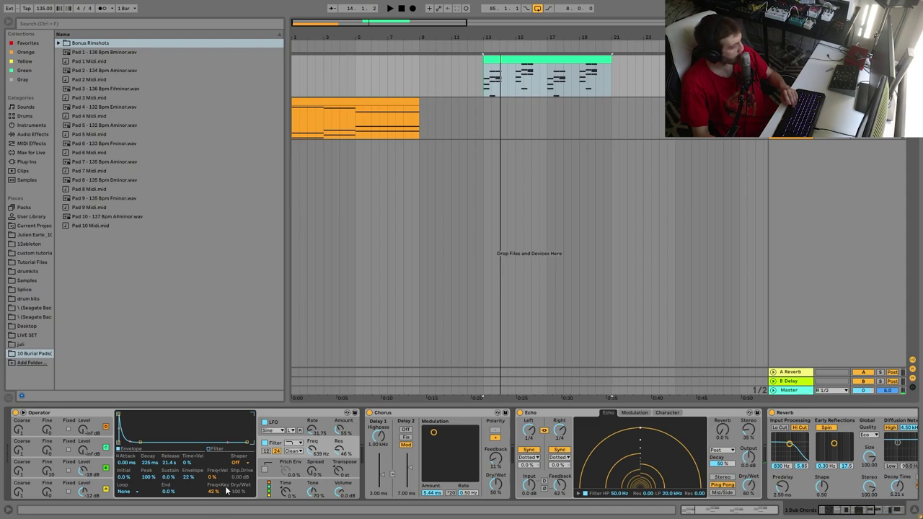
click(273, 422)
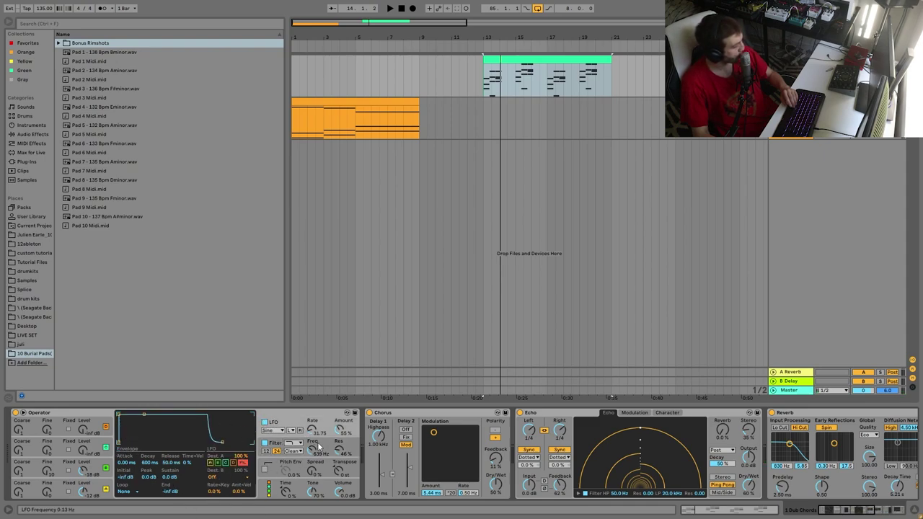
scroll(324, 451, down, 5)
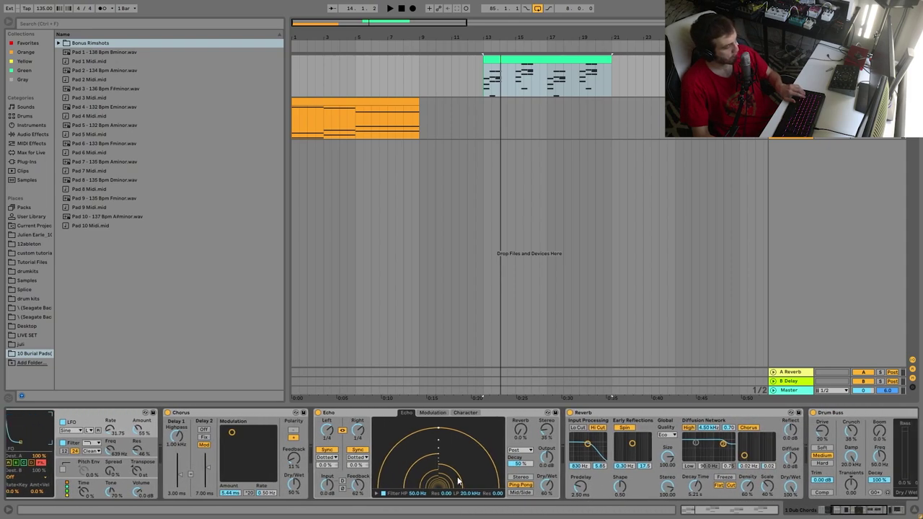
scroll(458, 481, down, 6)
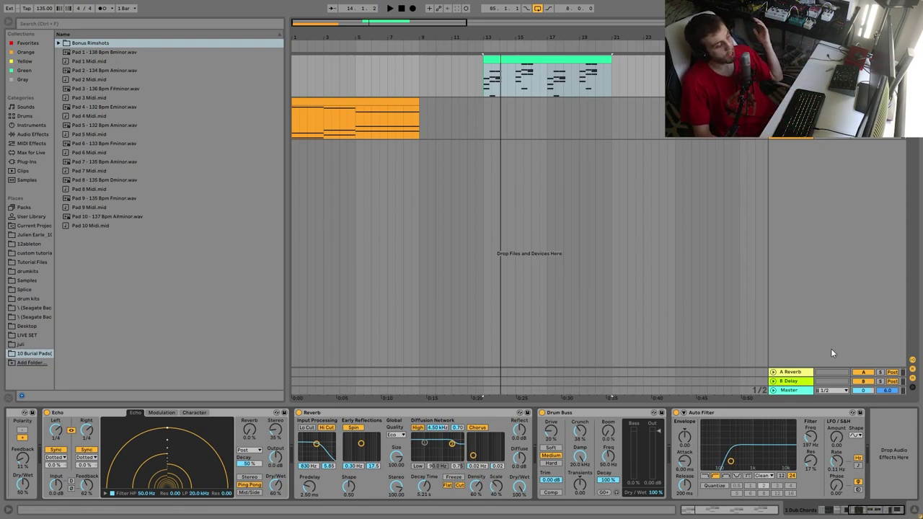
- Select Auto Filter, zoom in on the clips, and select the orange clip on track 2
click(710, 414)
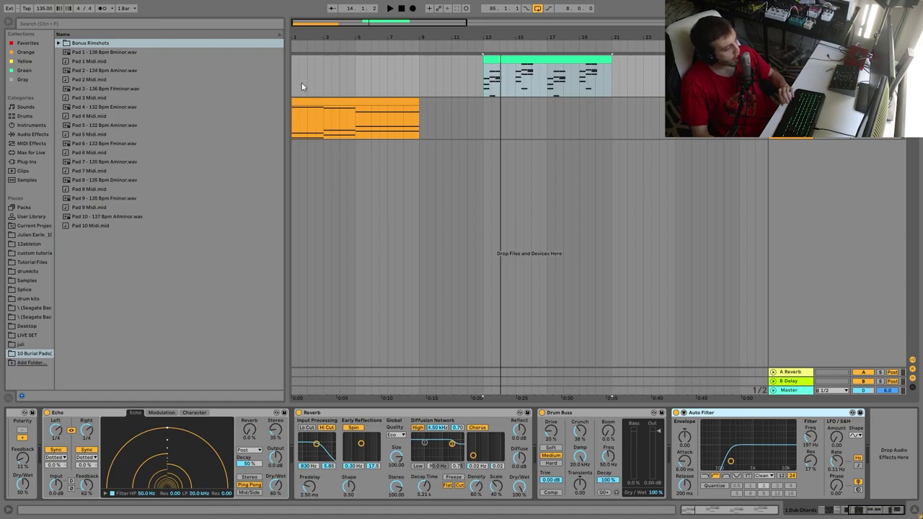
drag(431, 39, 452, 46)
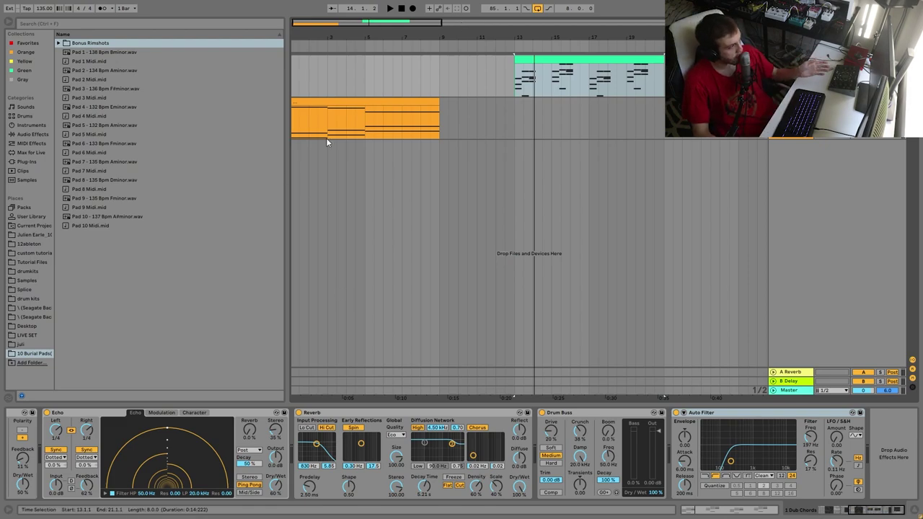
click(379, 101)
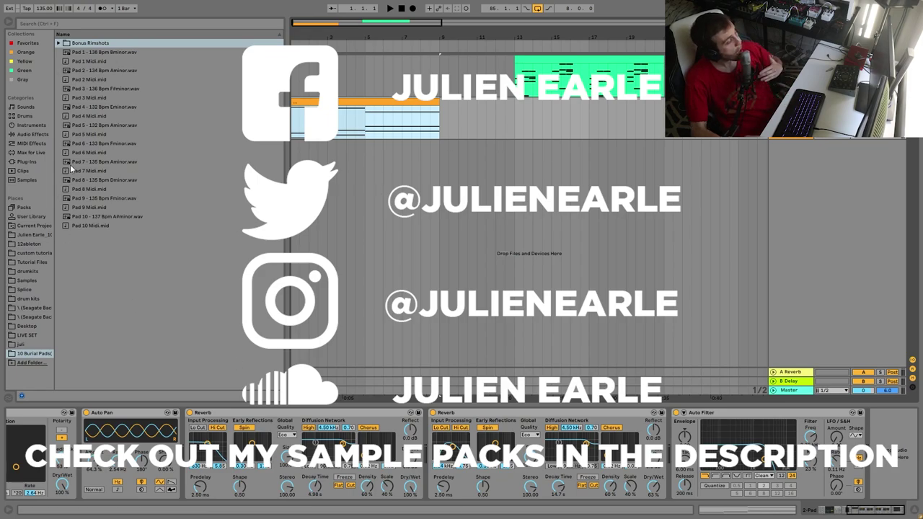
- Play the orange pad clip from the start and time-select bars 1.1.1 to 8.1.1
key(space)
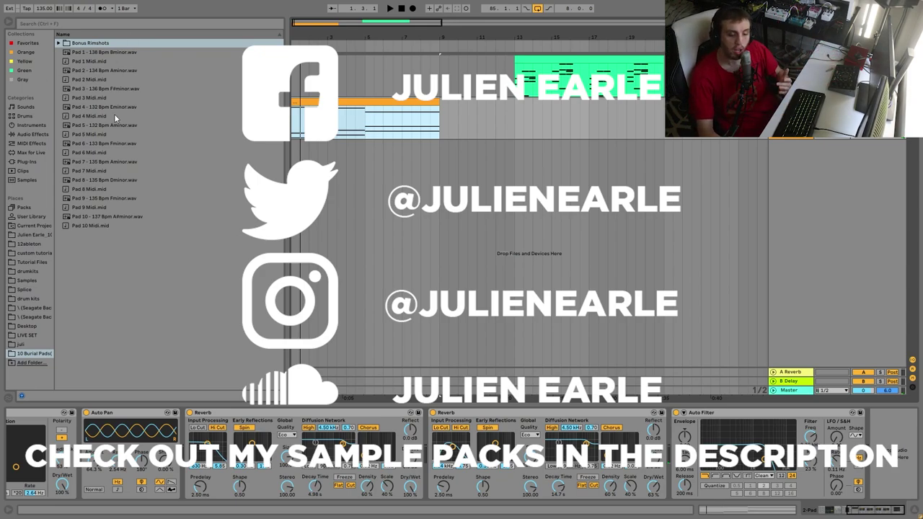
click(604, 111)
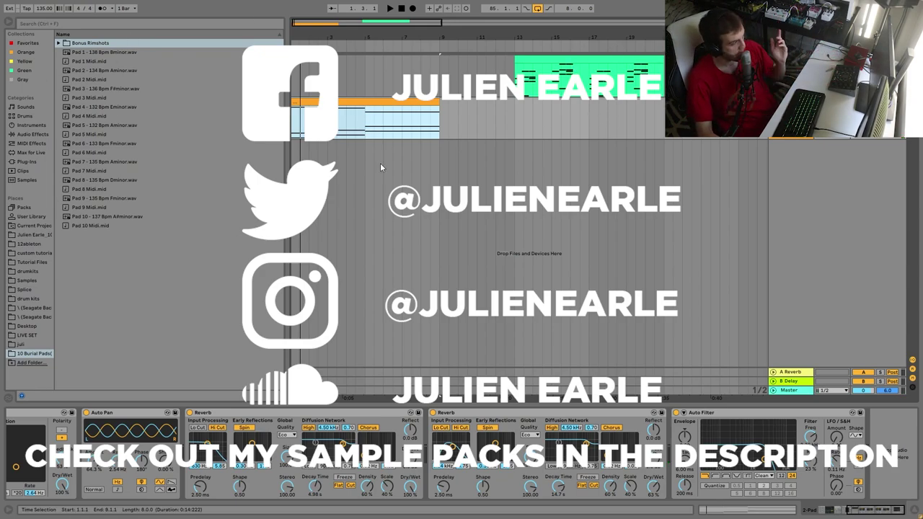